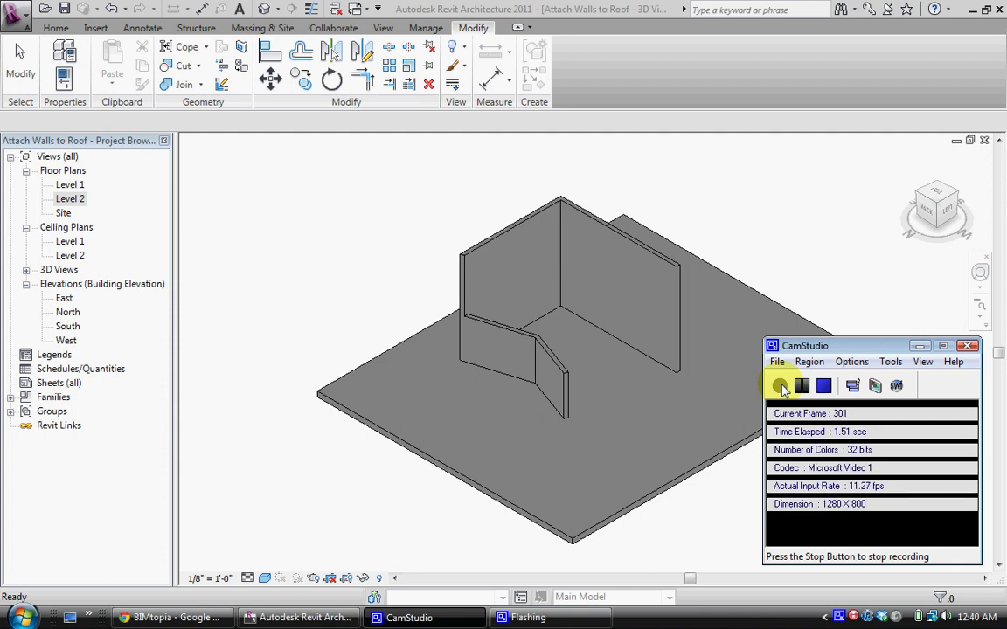
- Examine the floor slab with its tall and short walls in the 3D view from several sides
drag(809, 349, 916, 588)
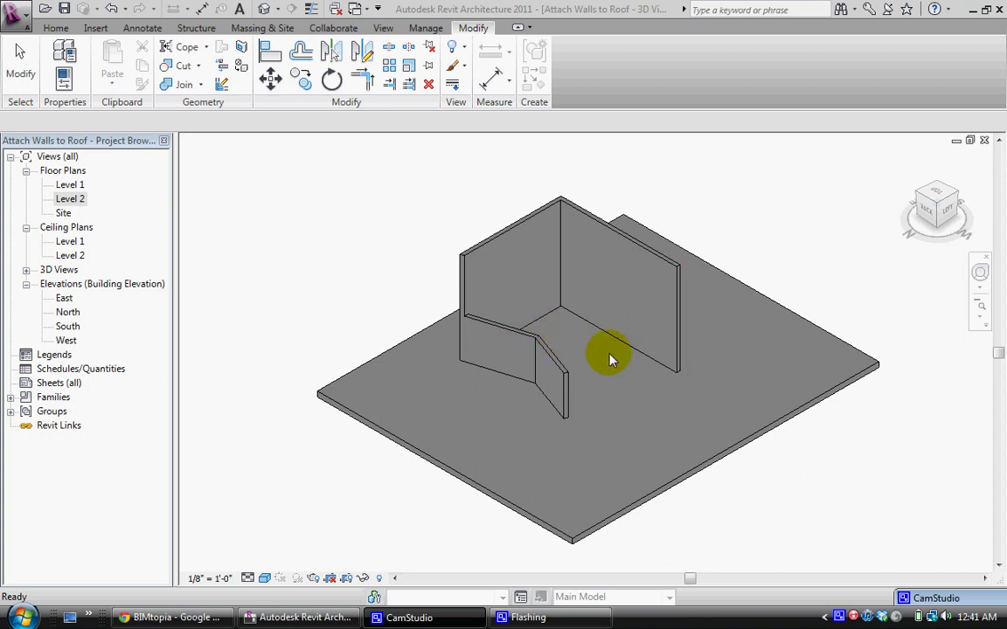
scroll(603, 360, down, 2)
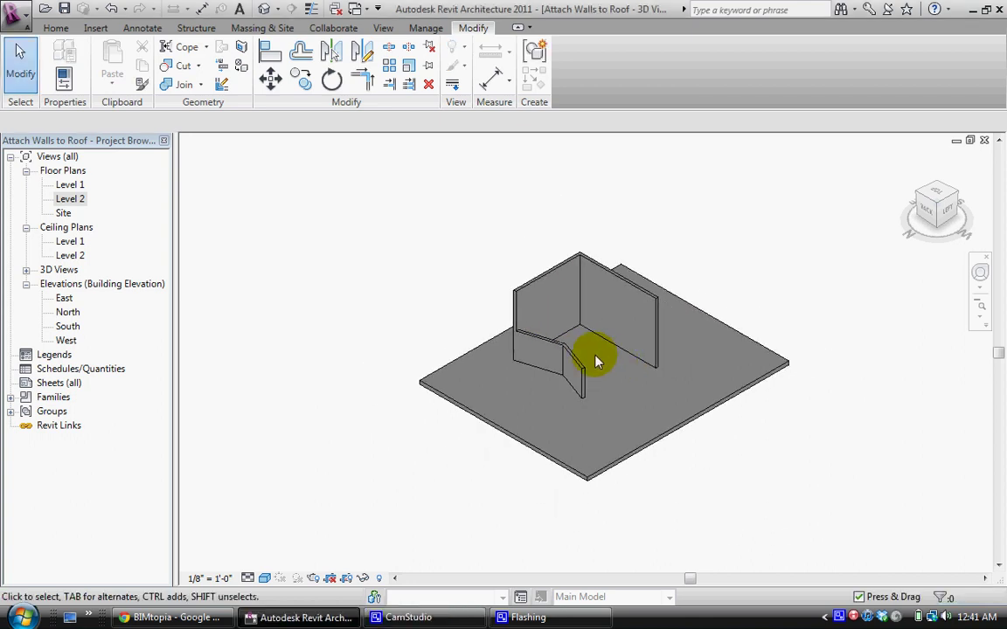
scroll(596, 361, up, 4)
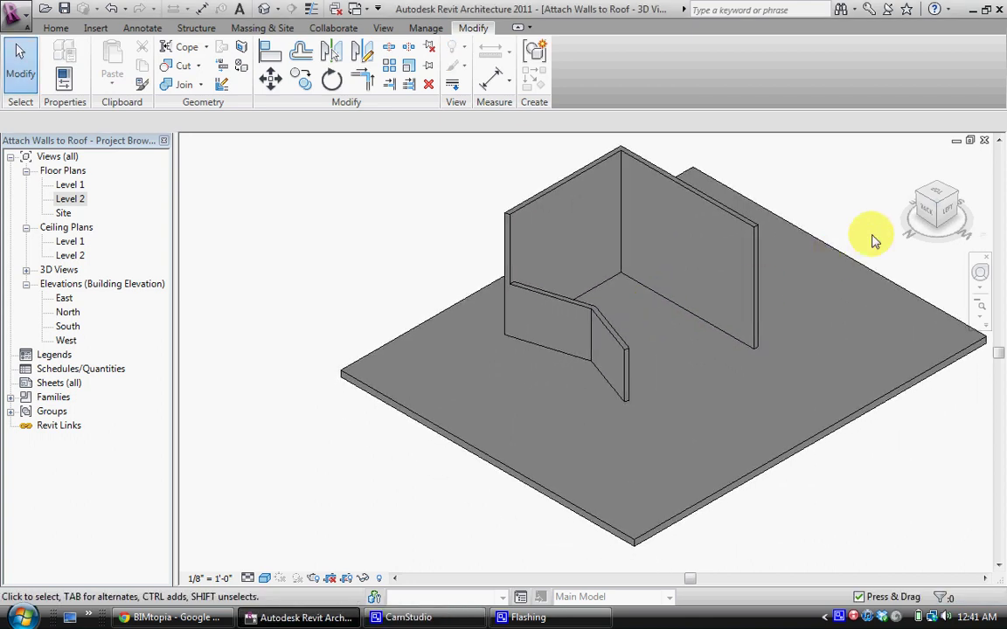
click(927, 197)
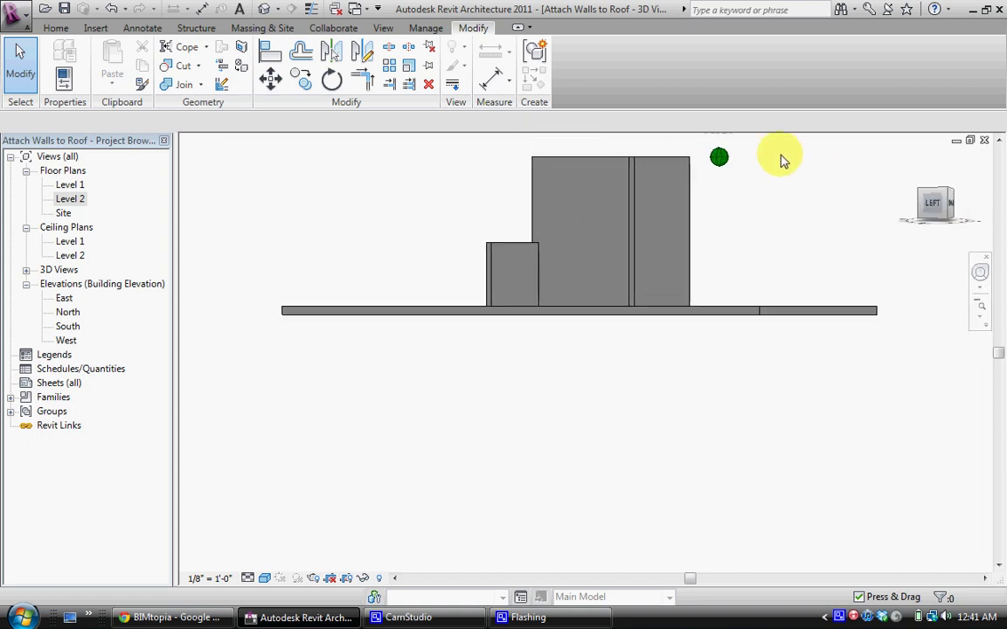
mouse_move(782, 160)
shift+middle_down()
mouse_move(850, 205)
mouse_move(926, 202)
mouse_move(572, 401)
shift+middle_up()
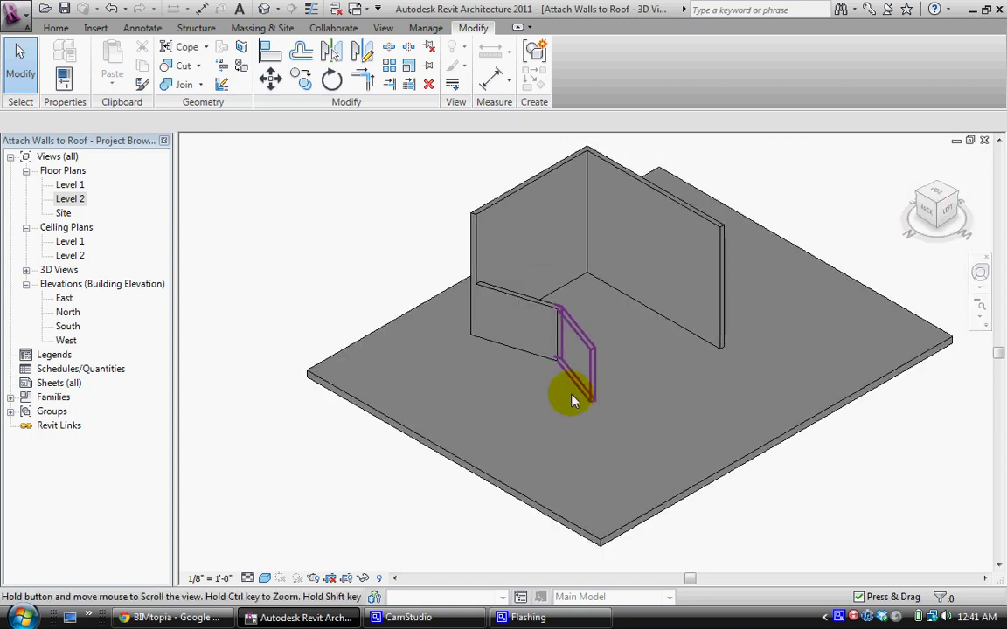
scroll(594, 386, down, 3)
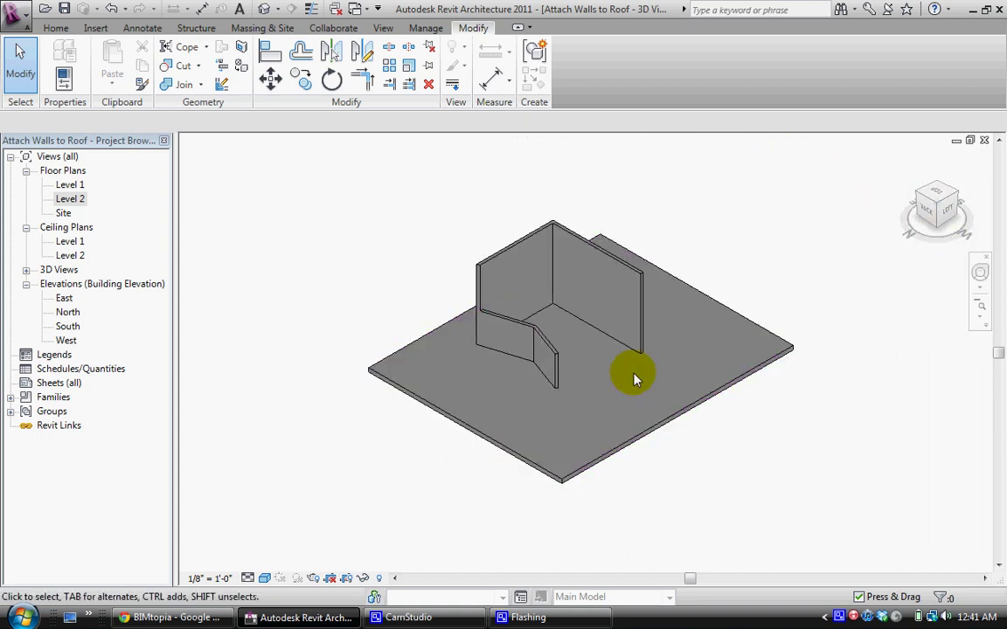
click(965, 199)
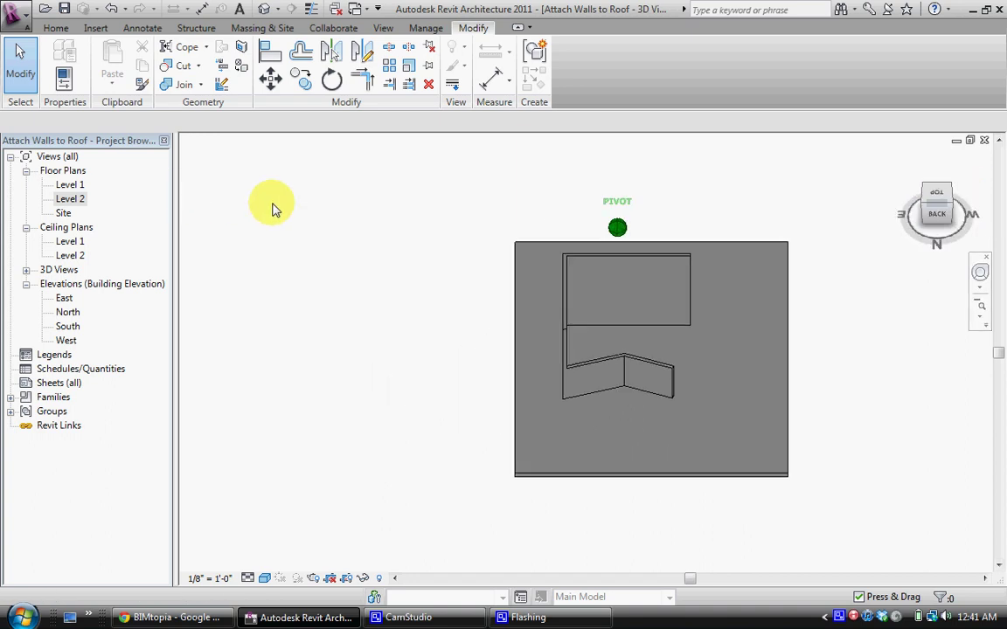
shift+middle_drag(272, 208, 948, 157)
middle_drag(459, 267, 479, 286)
scroll(542, 306, up, 2)
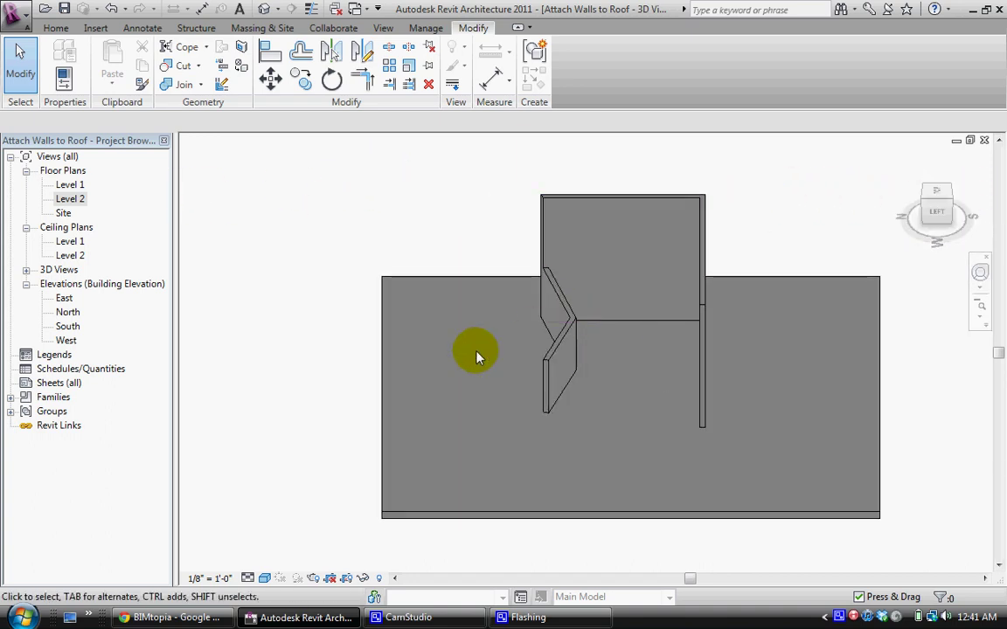
drag(933, 208, 794, 210)
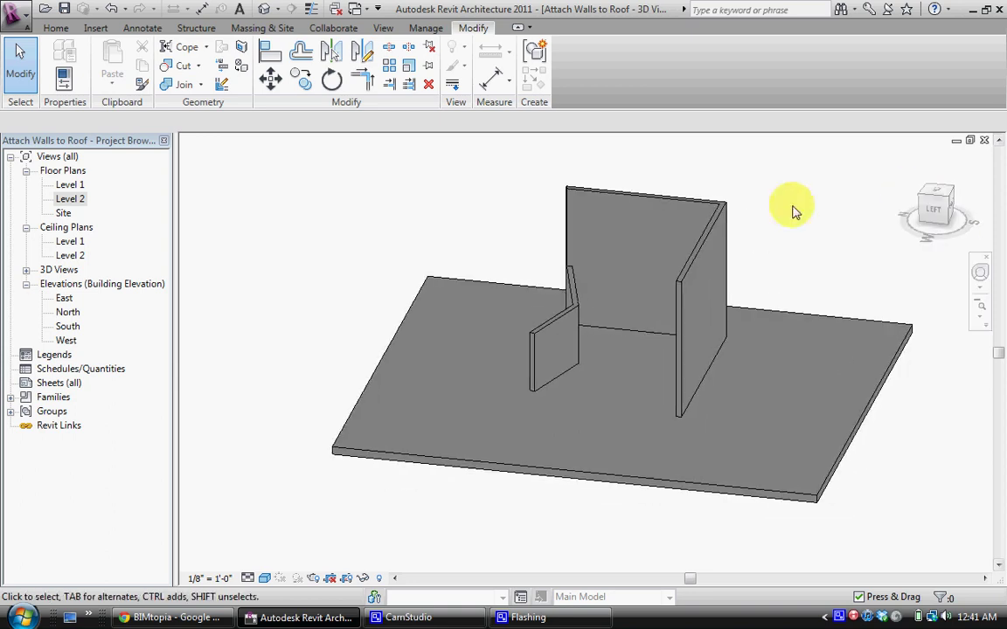
- Open the Level 2 floor plan with the whole wall layout and slab outline in view
click(68, 200)
double_click(67, 200)
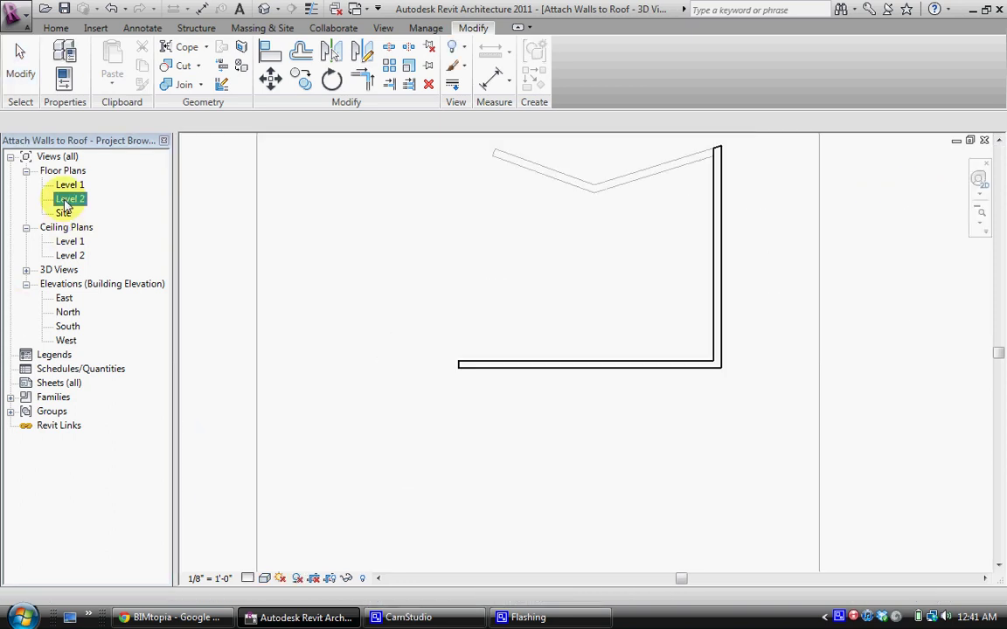
scroll(594, 371, down, 4)
middle_drag(614, 363, 609, 325)
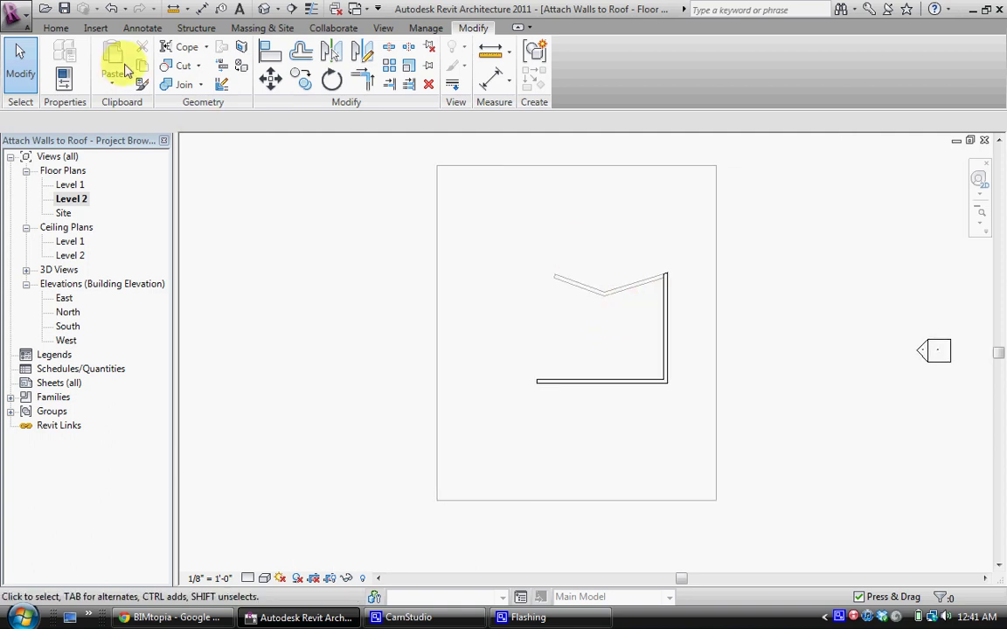
- Start a footprint roof and draw a horizontal boundary line 32'-0" long, about 3' below the lower wall
click(57, 28)
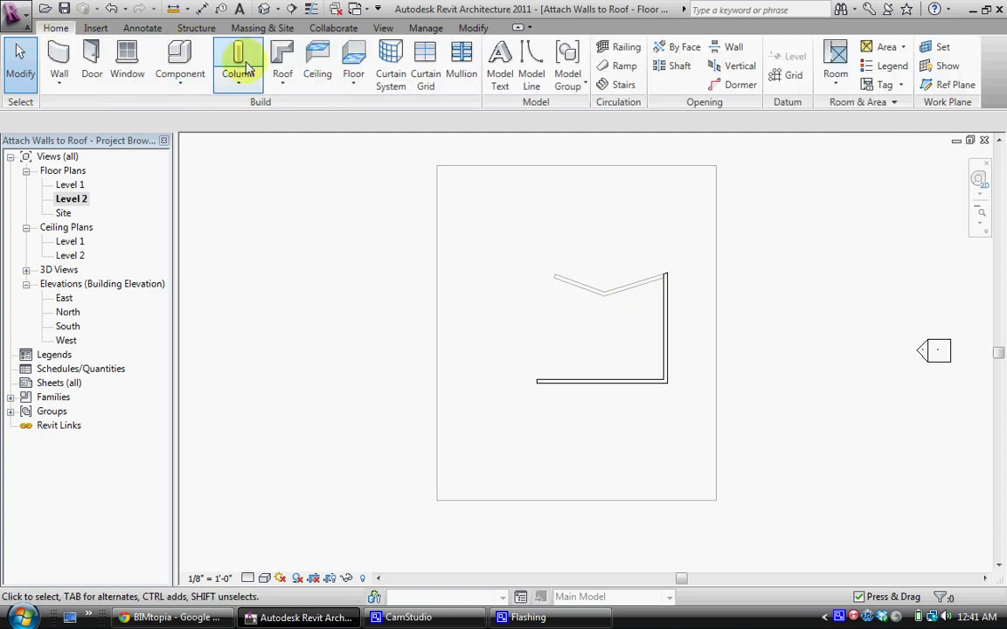
click(289, 59)
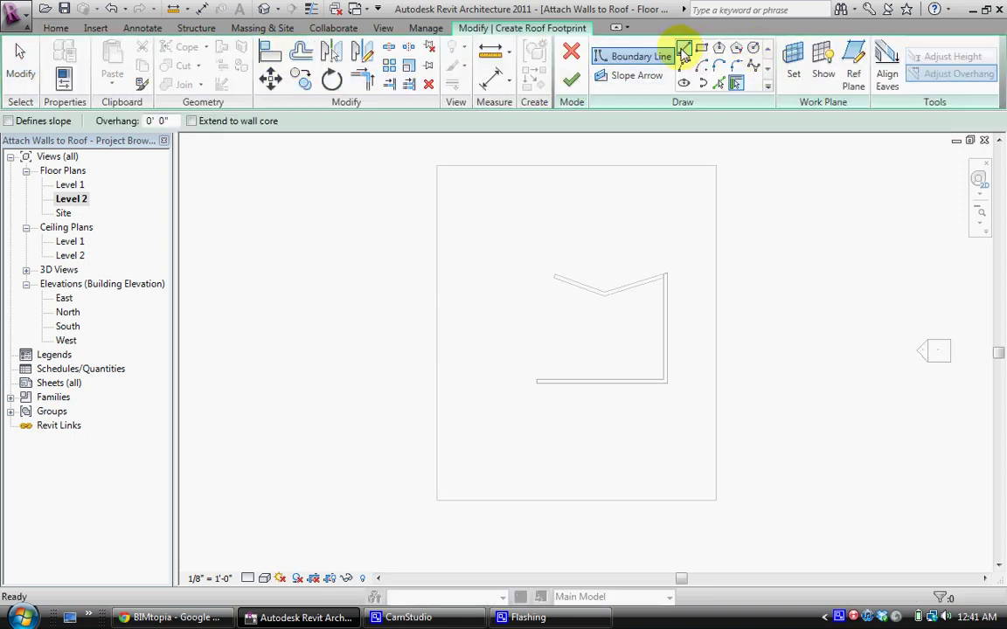
click(684, 50)
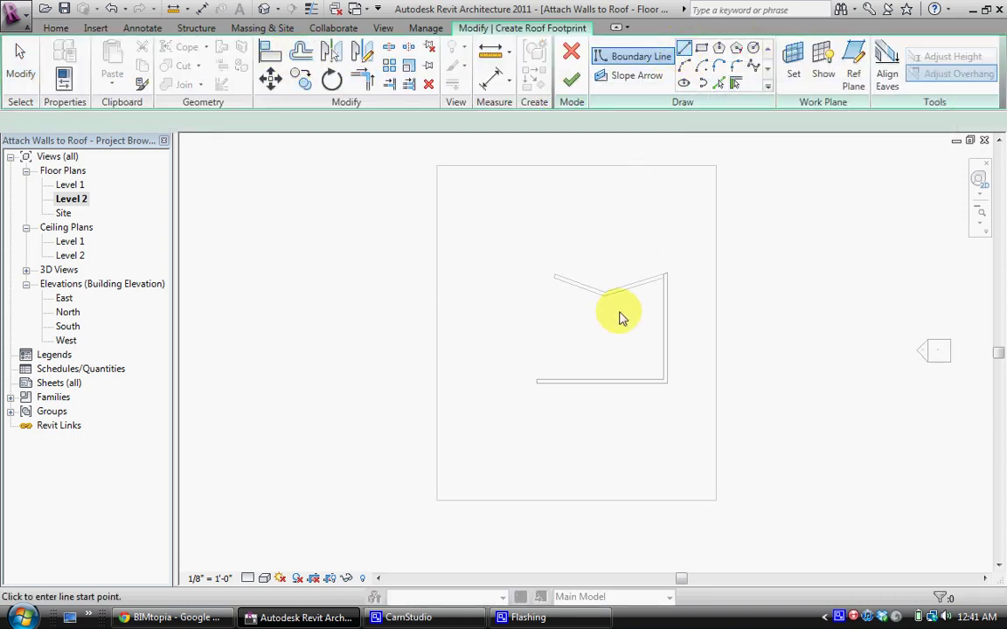
mouse_move(618, 315)
middle_down()
mouse_move(551, 254)
mouse_move(631, 341)
middle_up()
scroll(565, 277, up, 2)
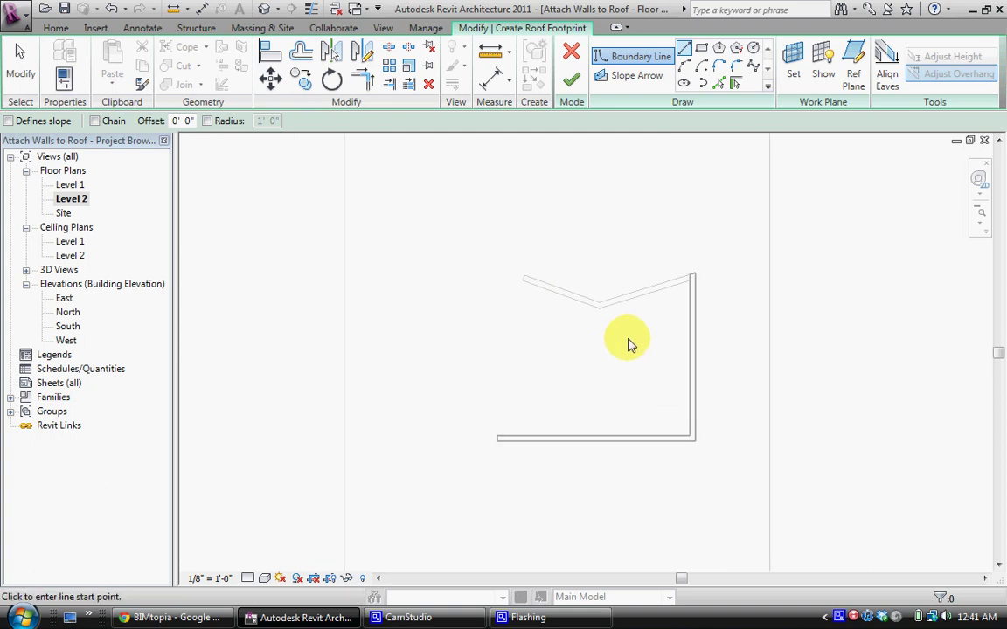
click(718, 465)
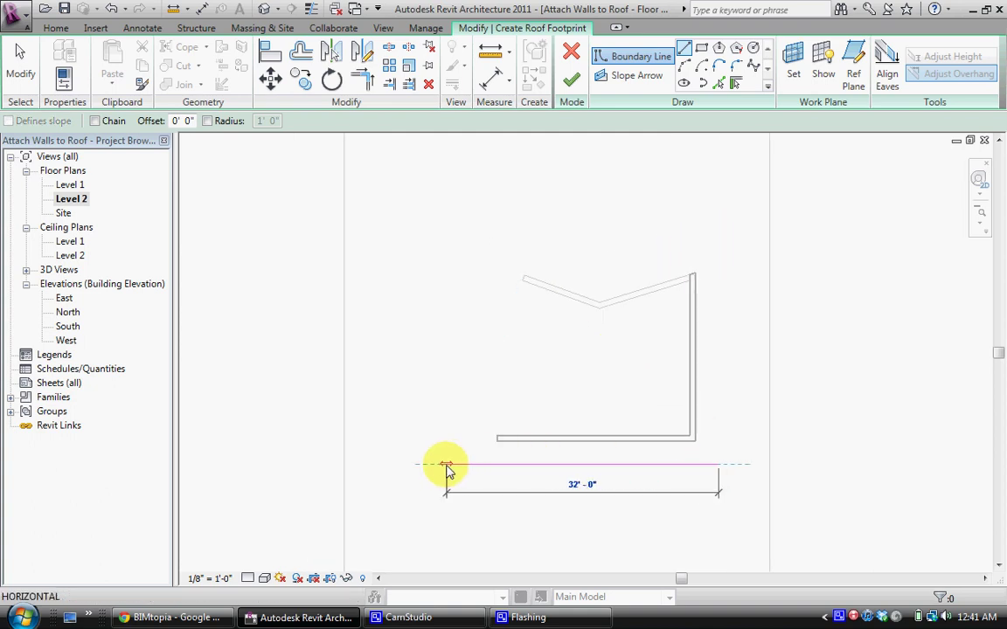
click(446, 470)
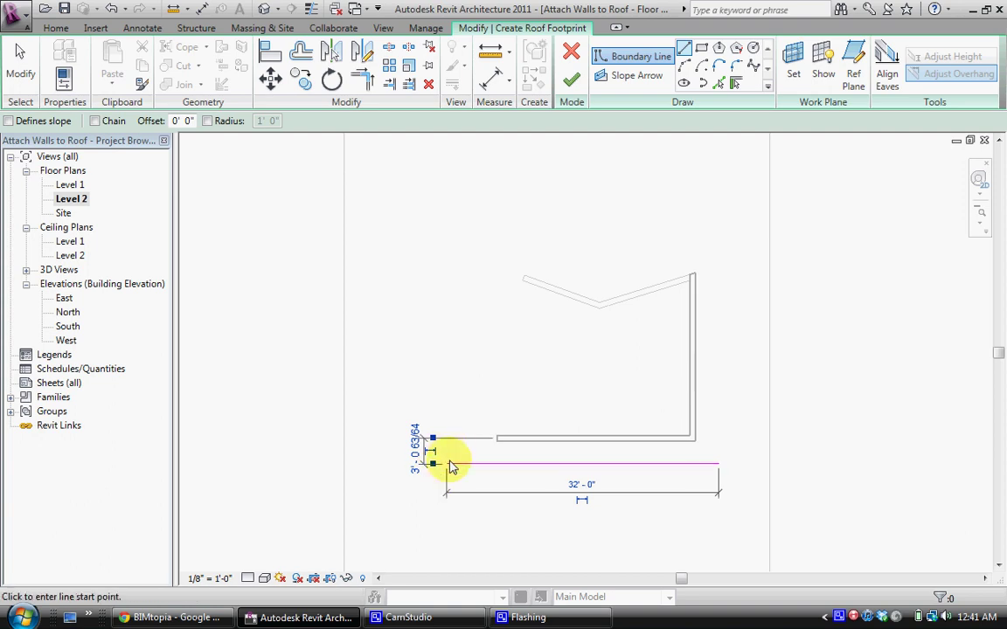
- Close the roof boundary with chained lines: a slanted left side, a V-shaped upper edge of about 12'-6" and 13'-7" segments, and a vertical right side
click(94, 121)
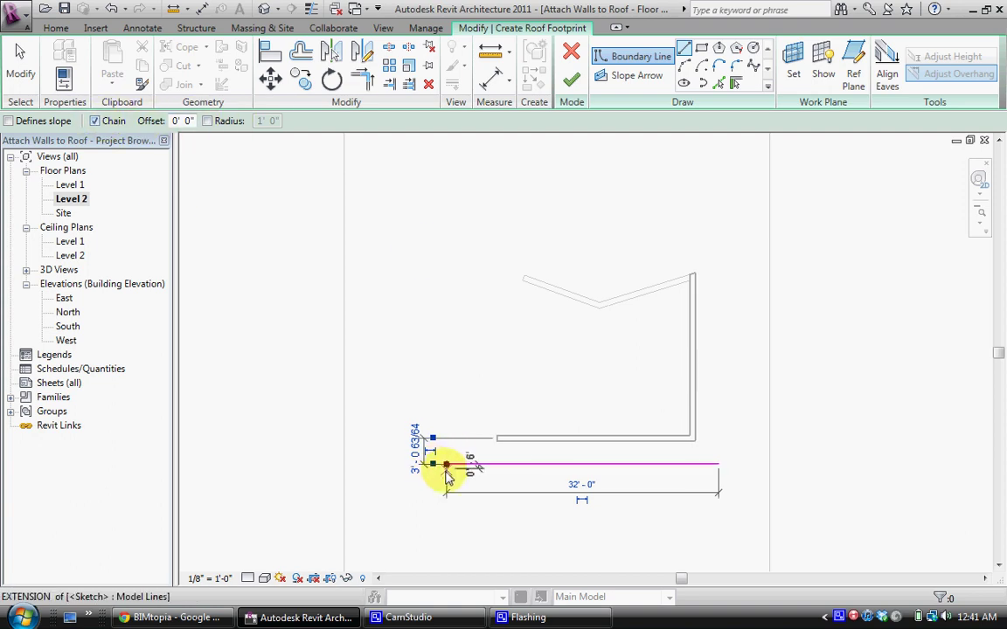
click(446, 464)
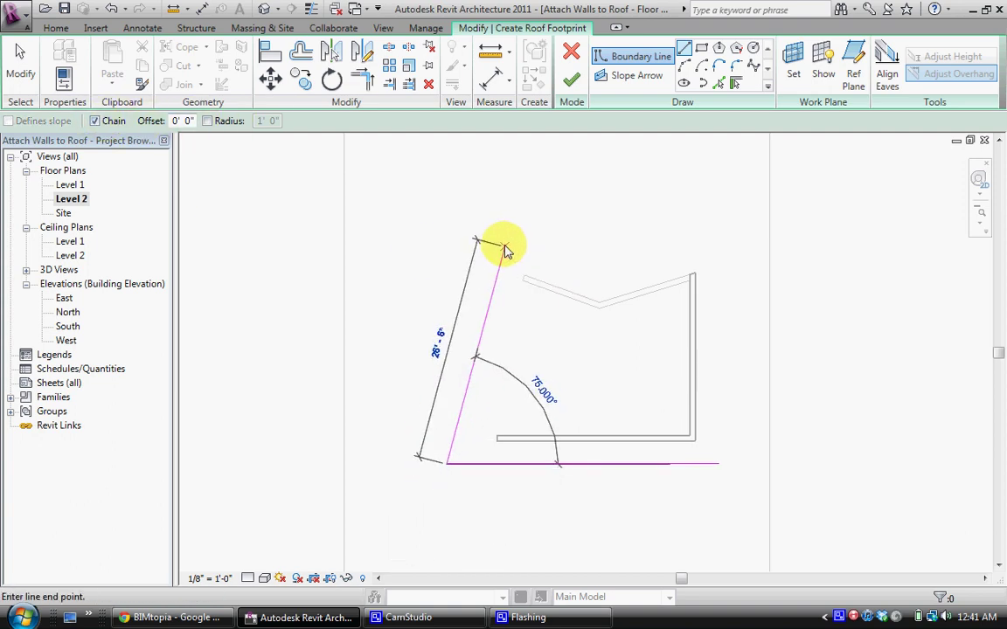
click(503, 238)
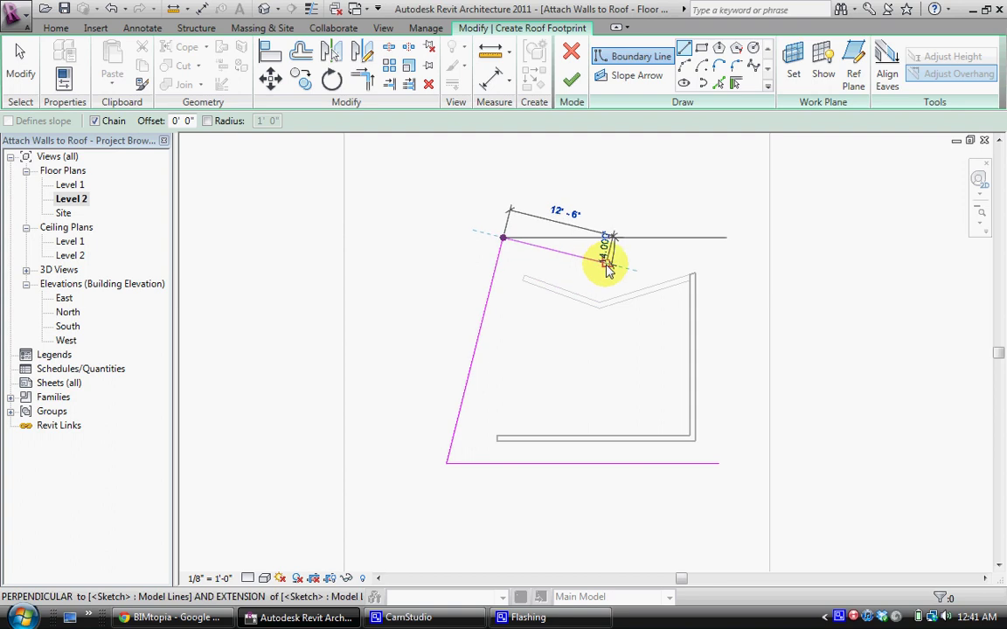
click(606, 261)
click(719, 239)
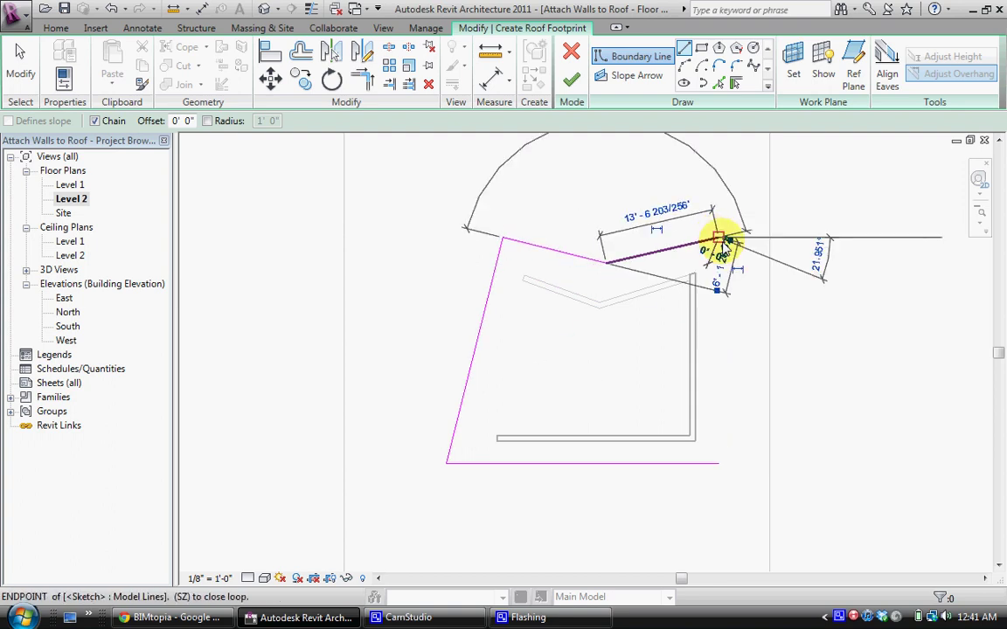
click(718, 465)
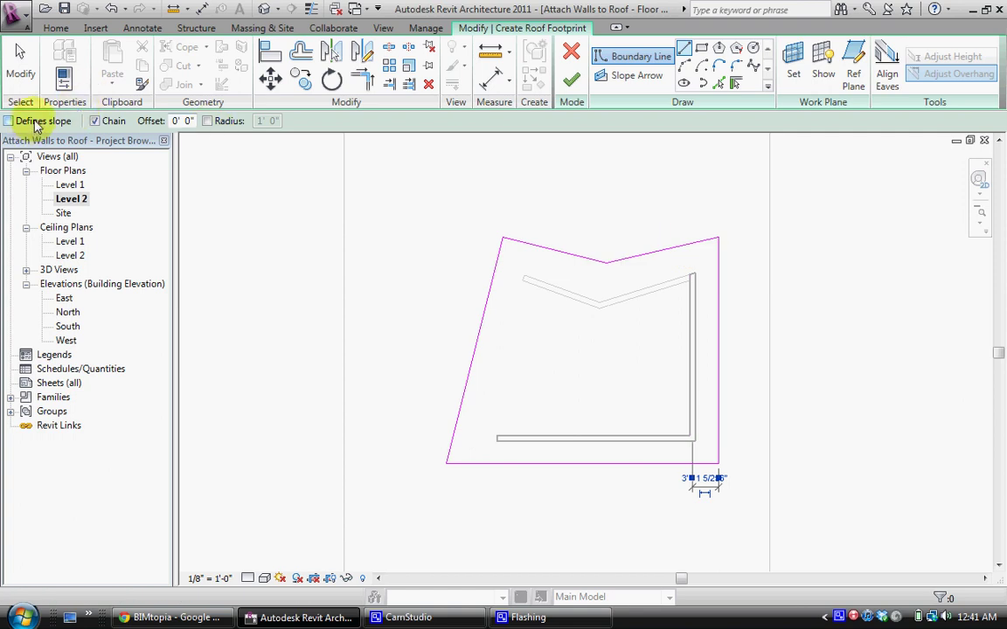
- Make the vertical right boundary line slope-defining and set its slope to 2" / 12"
click(20, 68)
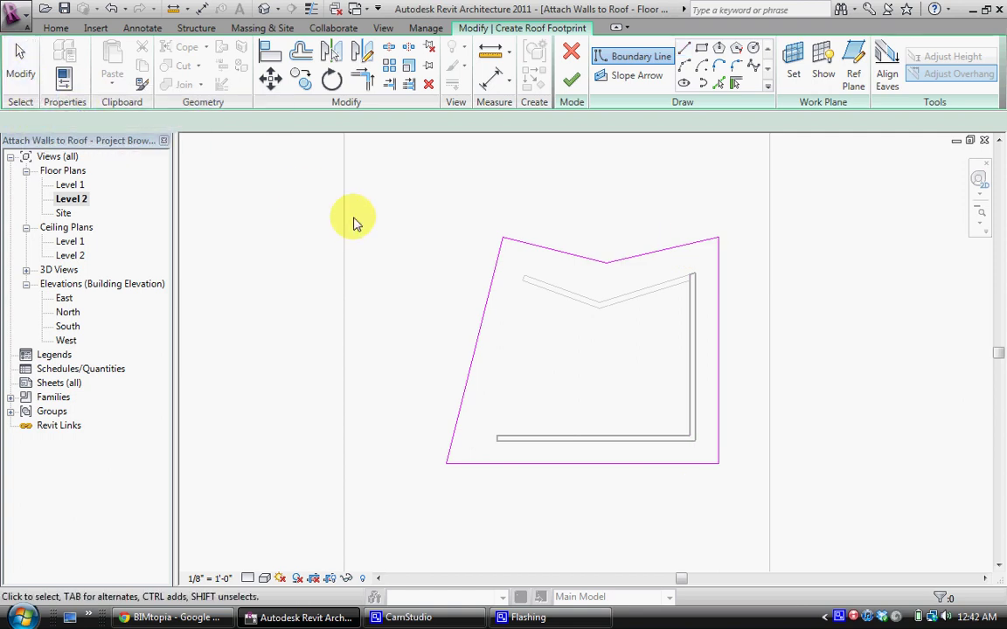
click(719, 325)
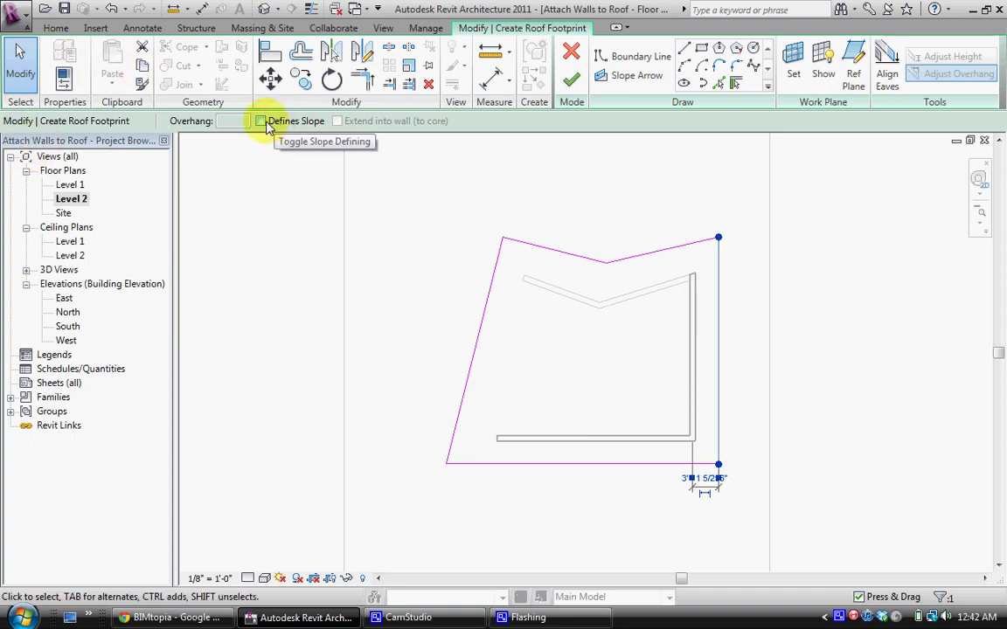
click(261, 121)
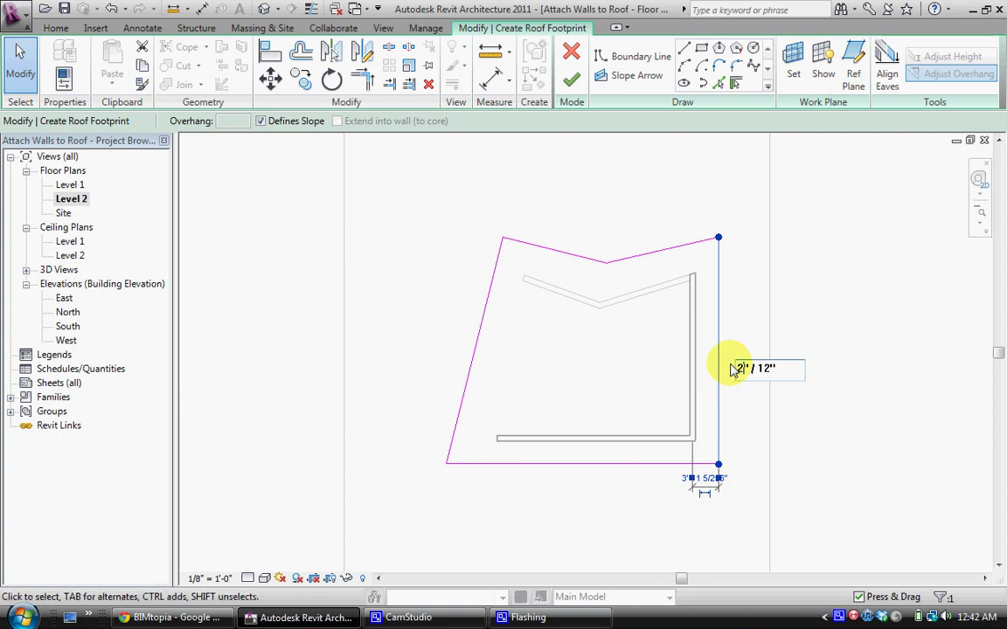
click(774, 370)
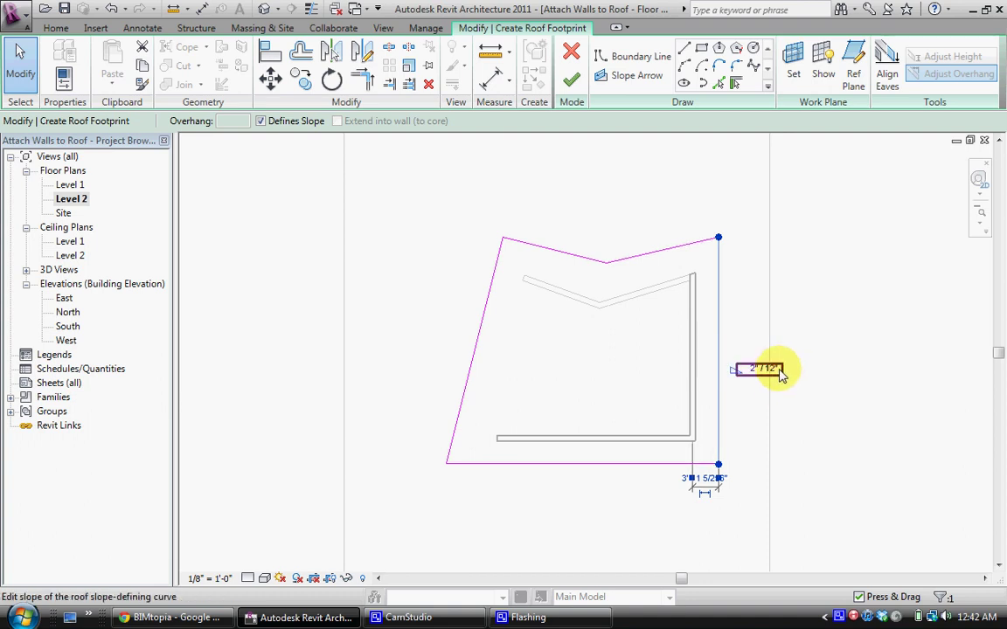
- Finish the roof footprint and attach the highlighted walls to the roof
click(573, 81)
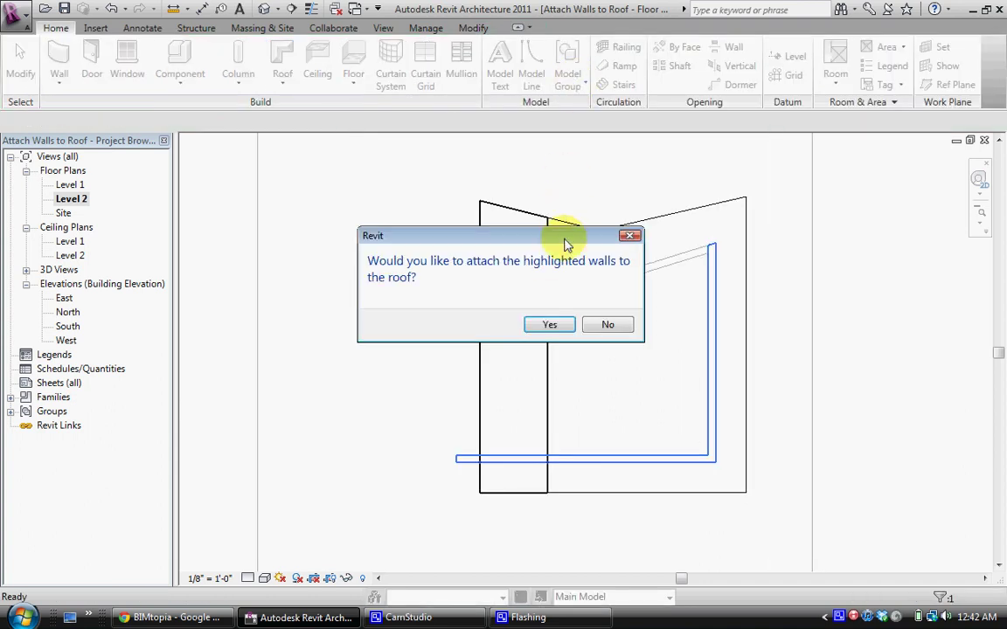
mouse_move(548, 243)
mouse_down()
mouse_move(396, 180)
mouse_move(365, 160)
mouse_move(368, 150)
mouse_up()
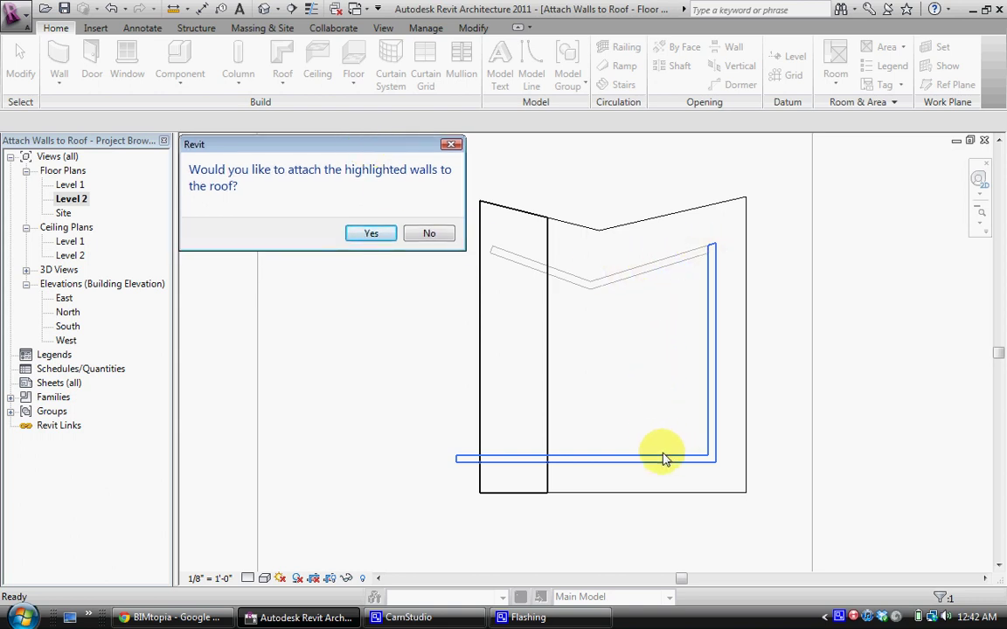
click(373, 234)
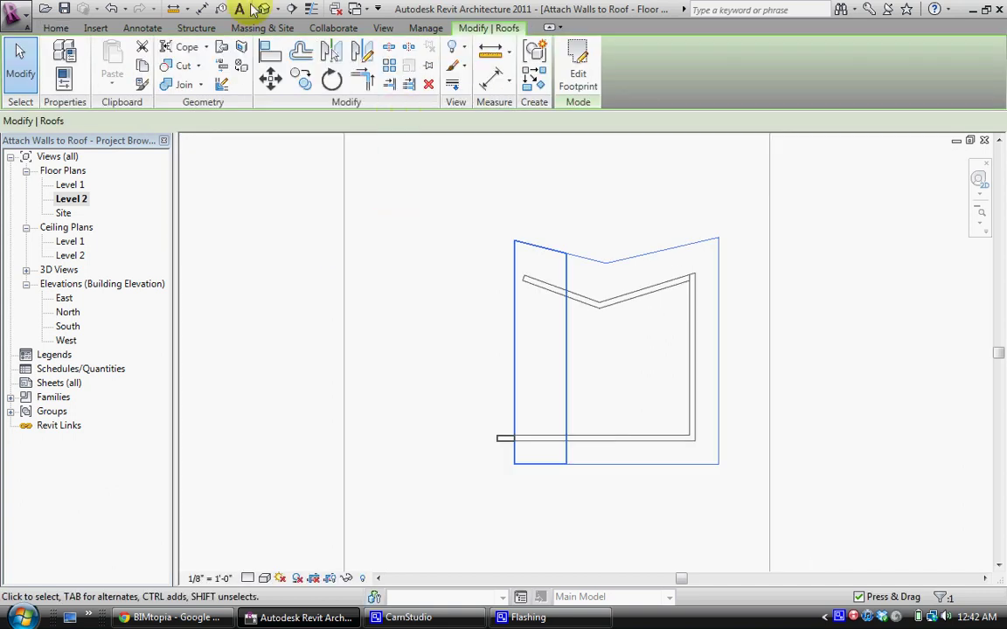
- Open the default 3D view and examine from several angles how the tall and short walls meet the sloped roof
click(263, 9)
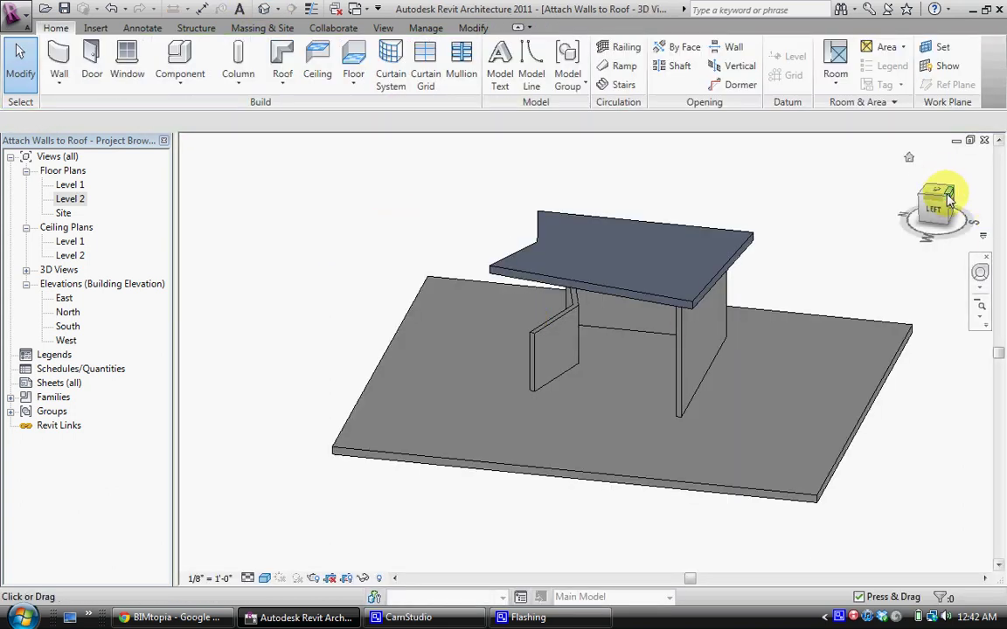
mouse_move(937, 196)
mouse_down()
mouse_move(861, 155)
mouse_move(299, 150)
mouse_move(350, 152)
mouse_up()
scroll(749, 324, up, 3)
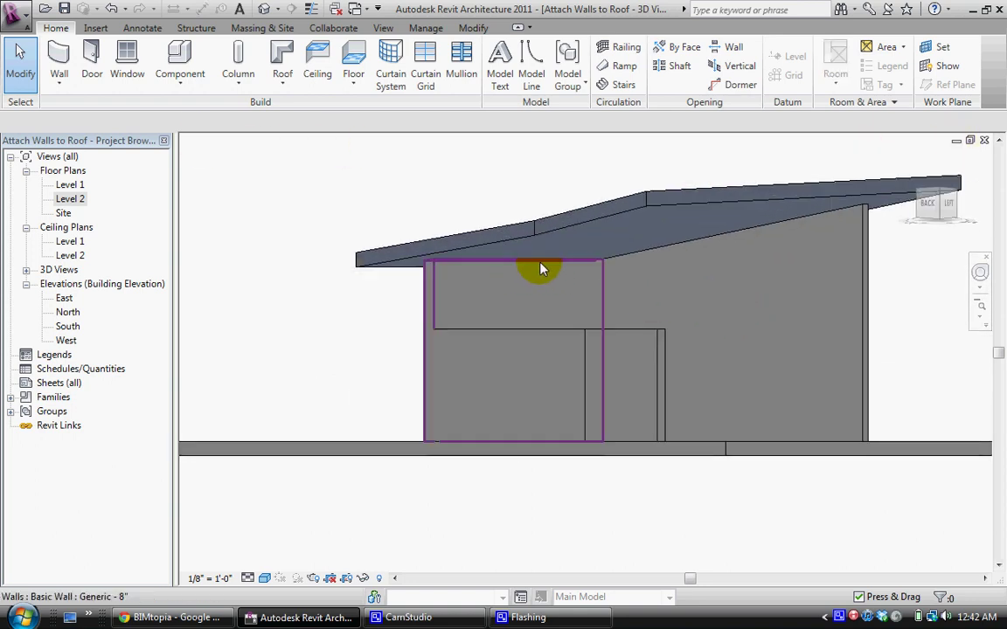
shift+middle_drag(791, 275, 814, 382)
scroll(943, 258, up, 2)
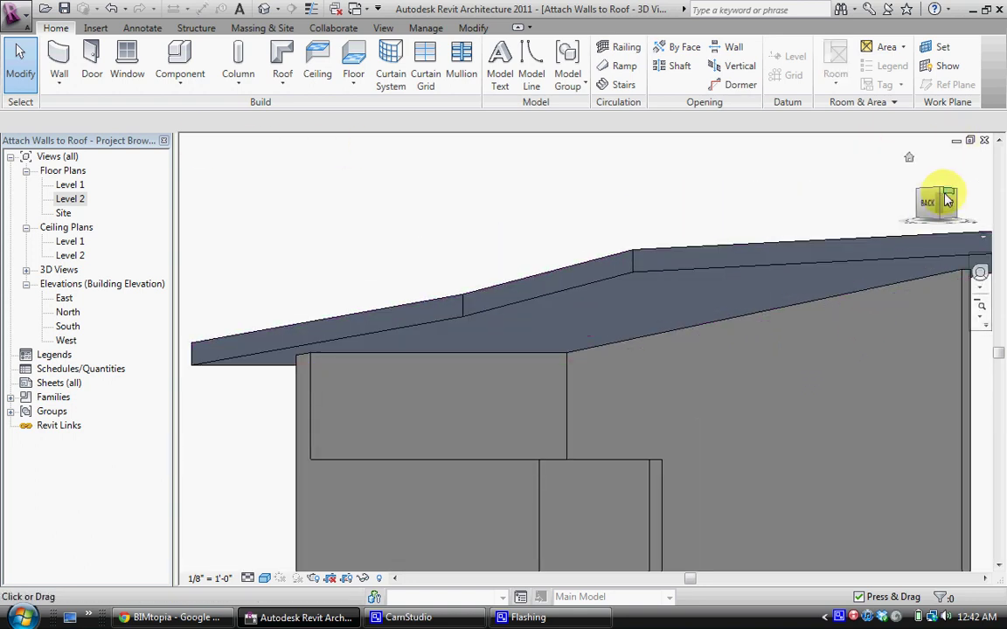
mouse_move(945, 198)
mouse_down()
mouse_move(742, 177)
mouse_move(672, 153)
mouse_move(568, 158)
mouse_move(584, 169)
mouse_move(831, 179)
mouse_move(948, 153)
mouse_move(955, 142)
mouse_move(741, 306)
mouse_up()
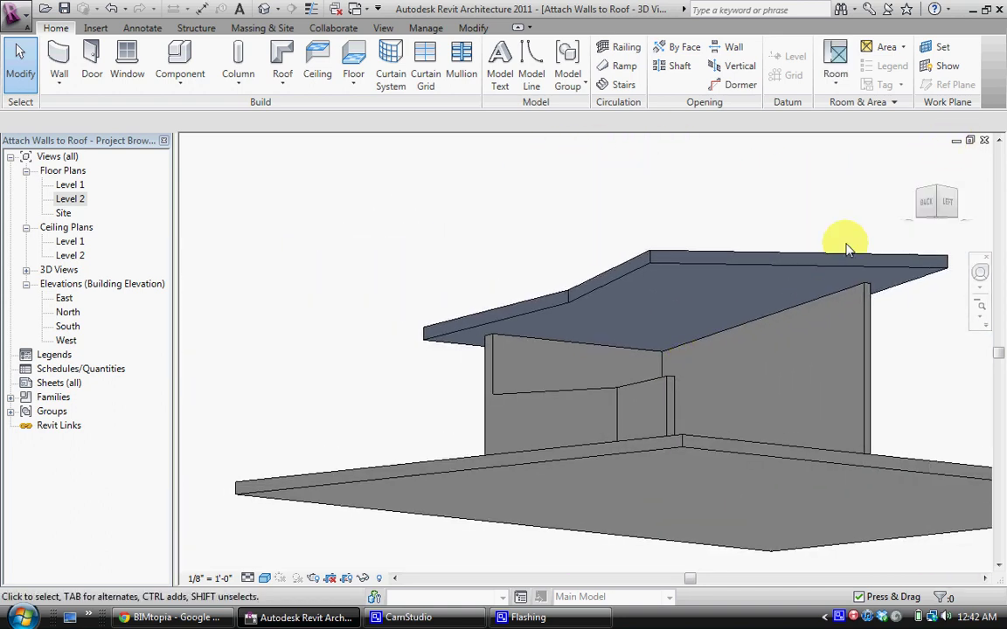
drag(944, 198, 210, 254)
scroll(669, 337, up, 4)
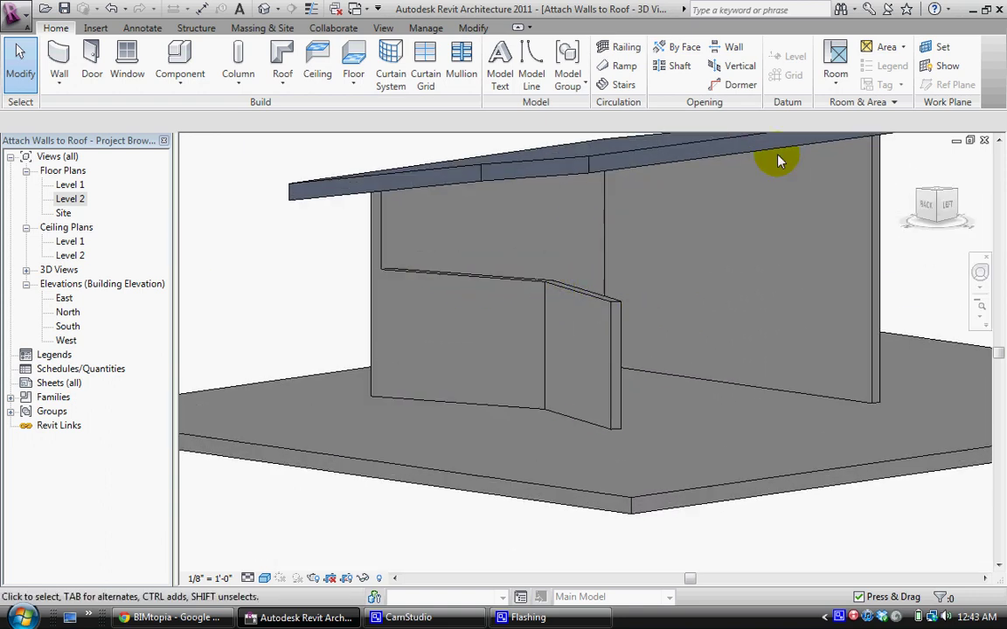
scroll(674, 317, down, 2)
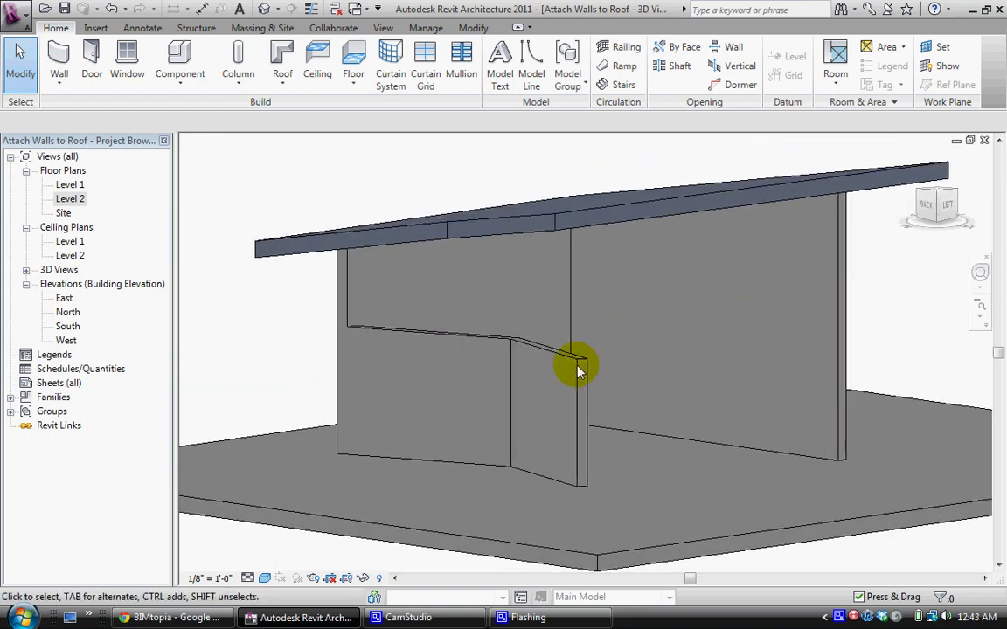
- Attach the tops of the two short angled walls to the sloped roof
click(488, 341)
ctrl+click(533, 348)
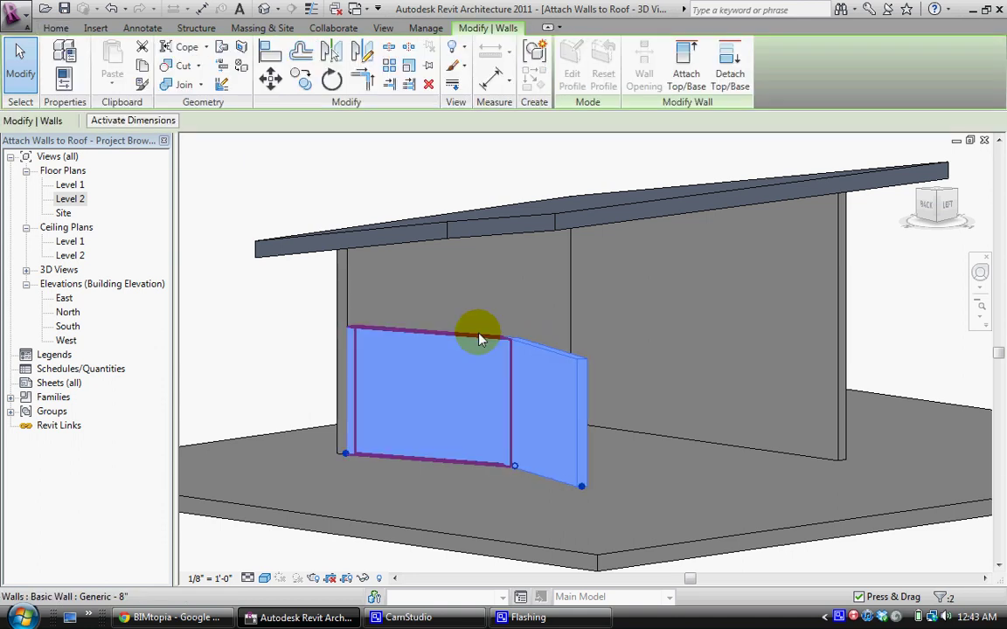
click(686, 75)
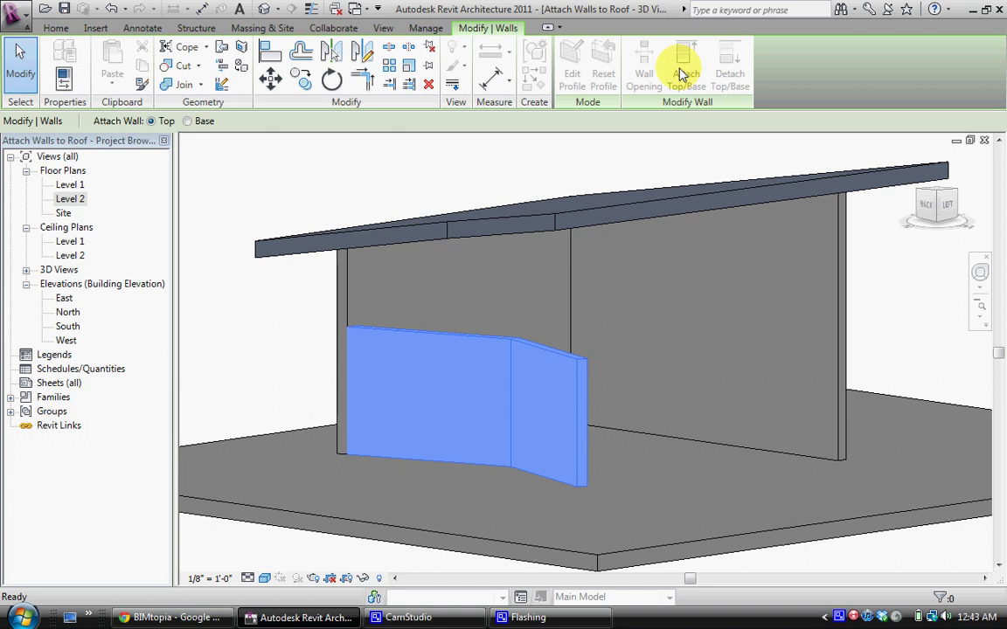
click(507, 215)
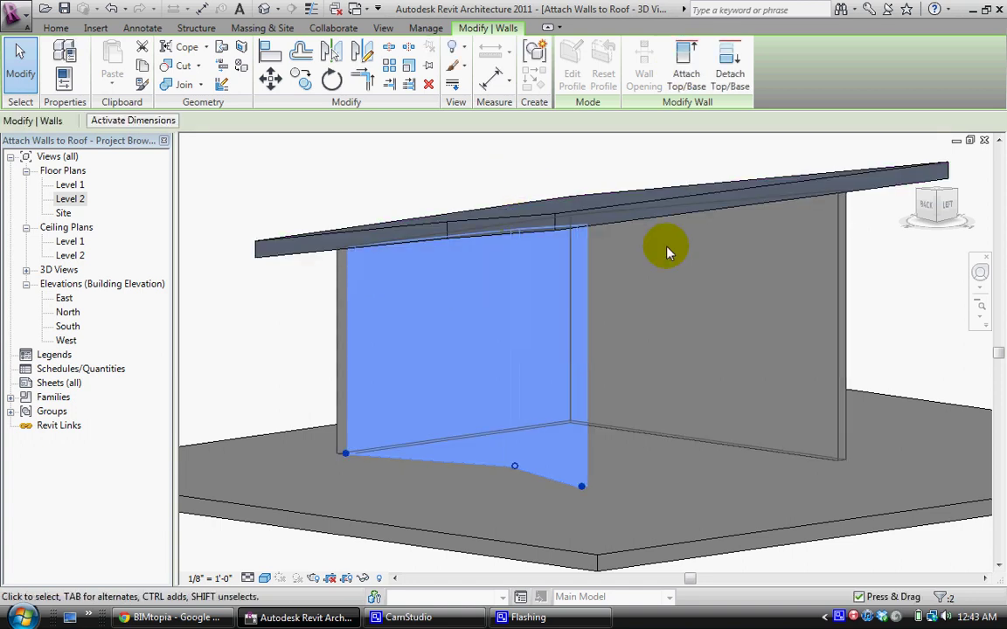
click(656, 162)
- Examine from below and from several sides how the attached walls meet the underside of the roof
click(939, 203)
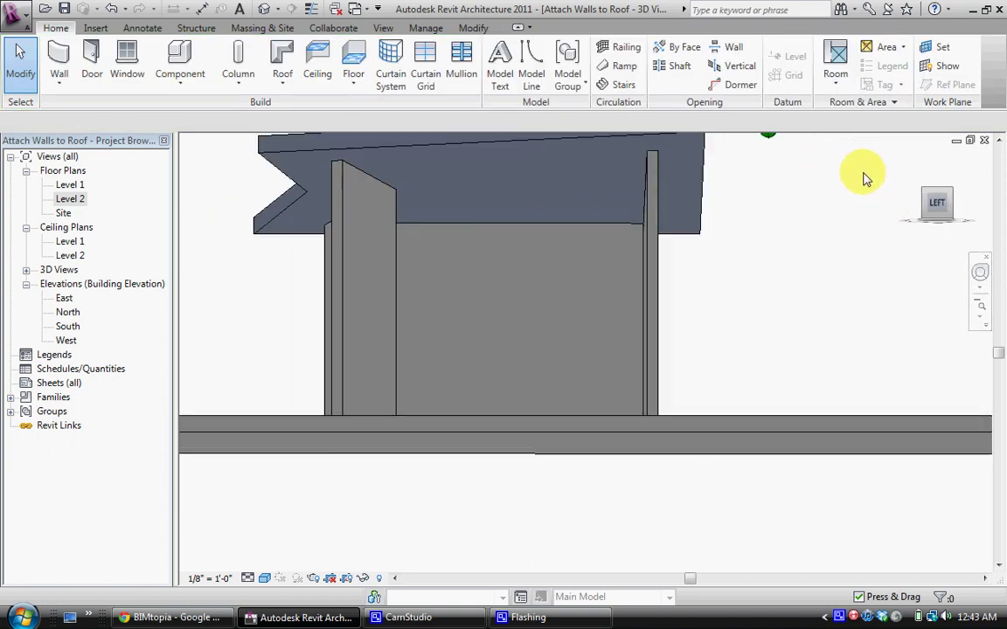
click(927, 197)
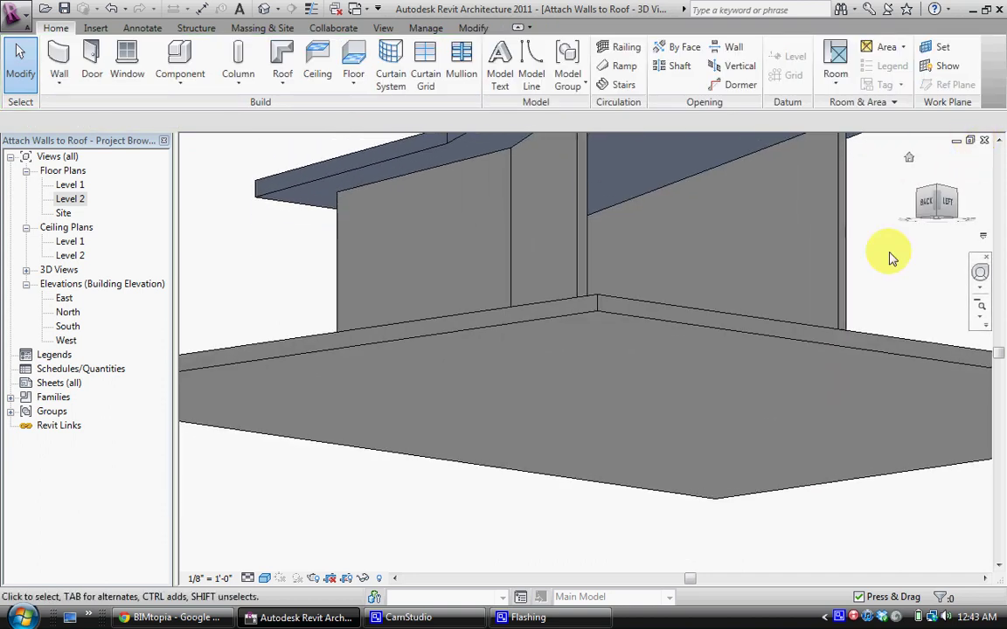
shift+middle_drag(892, 258, 595, 472)
shift+middle_drag(573, 378, 989, 169)
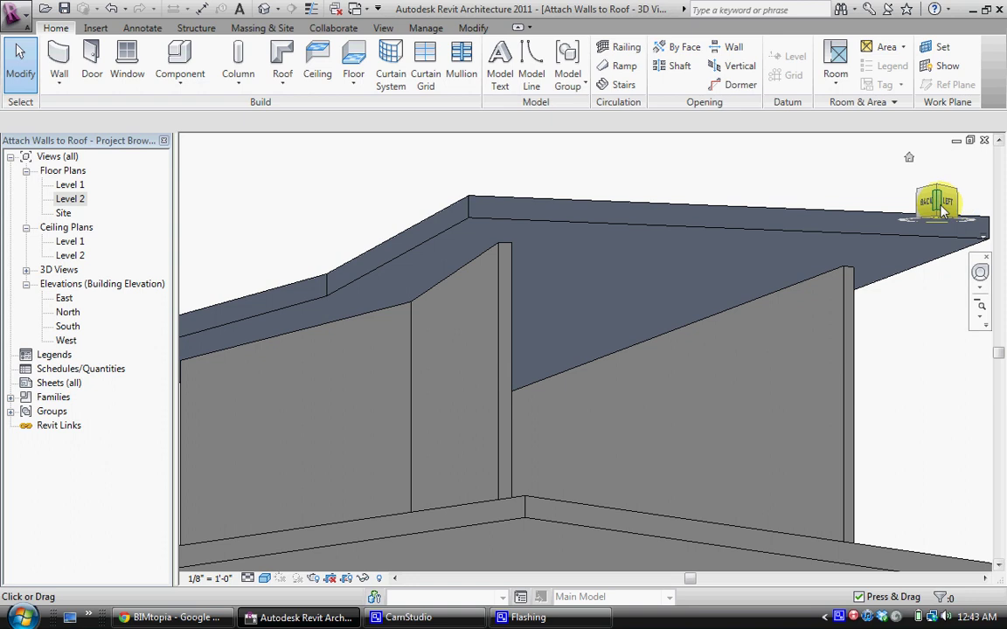
drag(943, 210, 839, 219)
middle_drag(697, 382, 422, 348)
drag(926, 205, 260, 207)
middle_drag(611, 366, 365, 283)
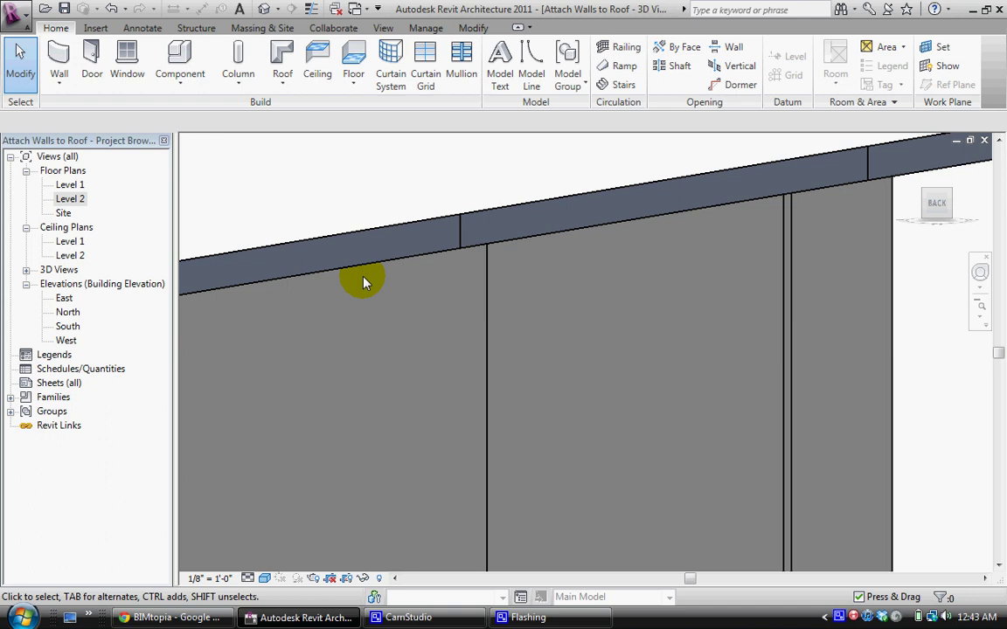
scroll(411, 280, down, 3)
drag(938, 216, 780, 240)
scroll(568, 382, down, 5)
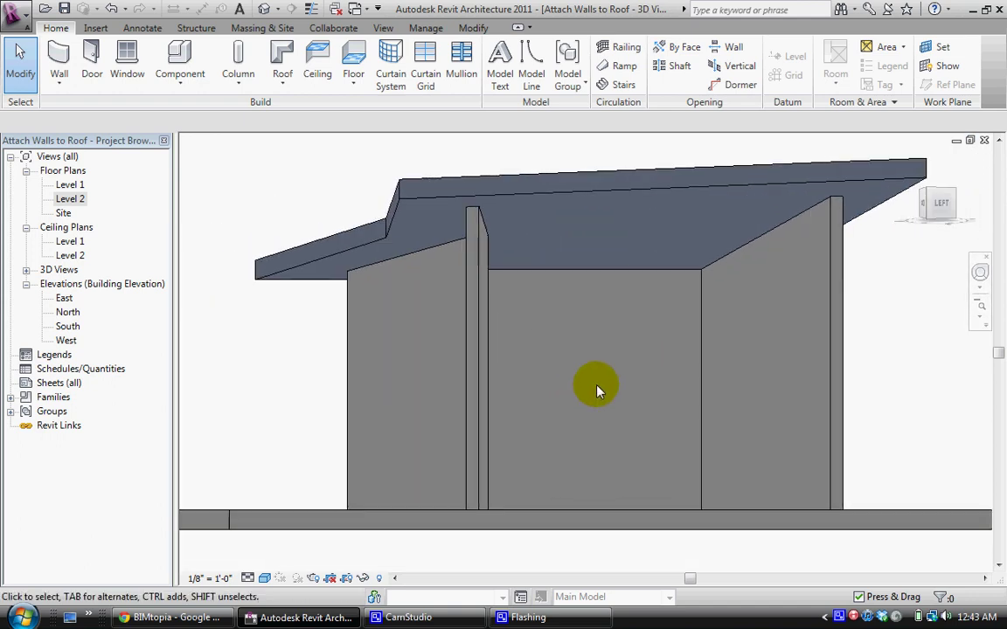
- Open the profile of the 23'-0" front wall for editing, accepting the removal of its top and base attachments
drag(944, 202, 452, 332)
scroll(683, 313, up, 3)
scroll(492, 371, down, 3)
click(447, 320)
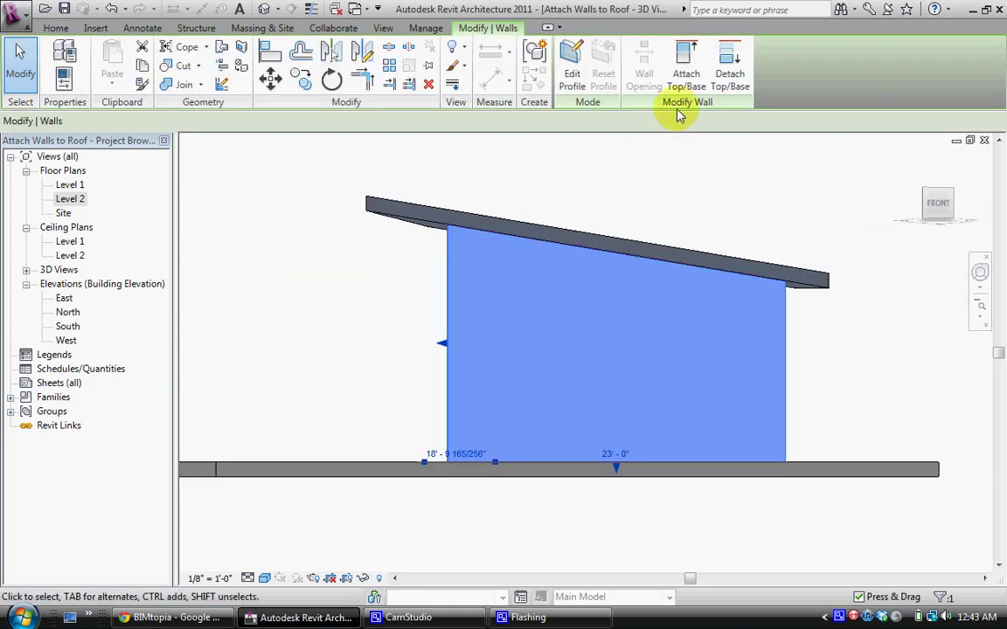
click(577, 75)
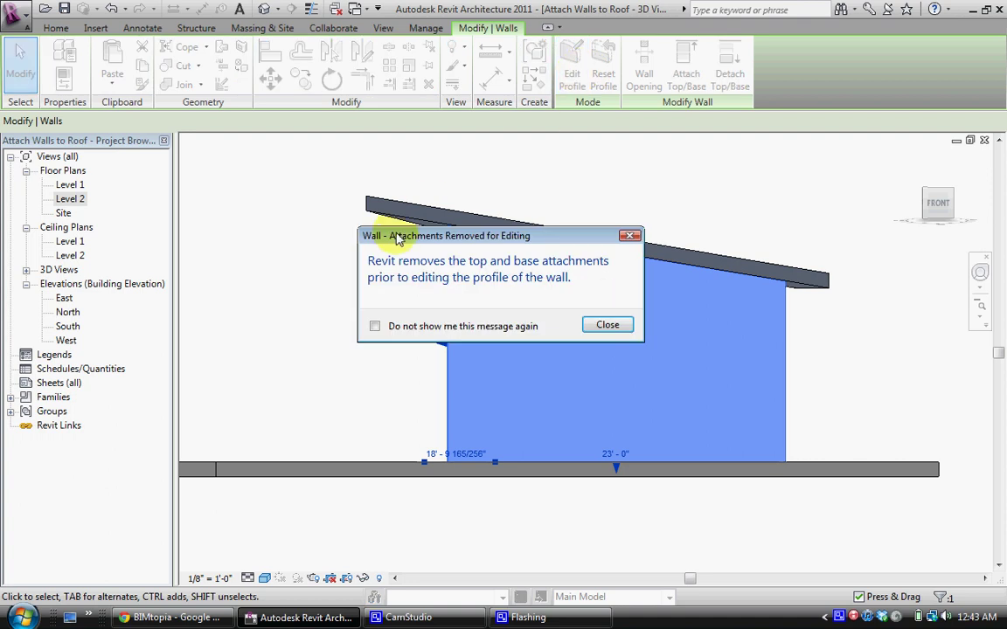
drag(405, 245, 392, 201)
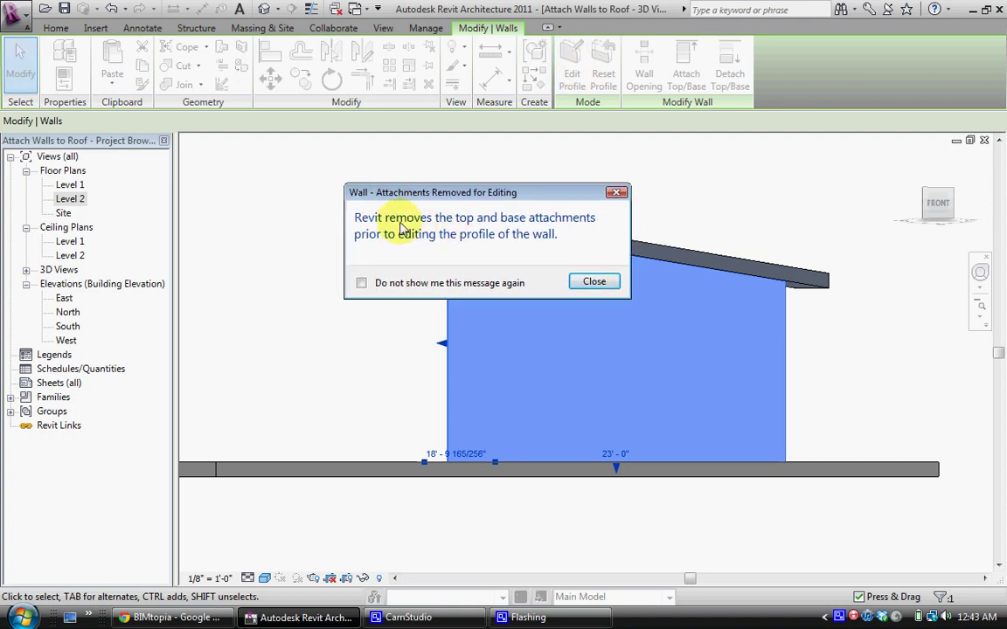
click(593, 281)
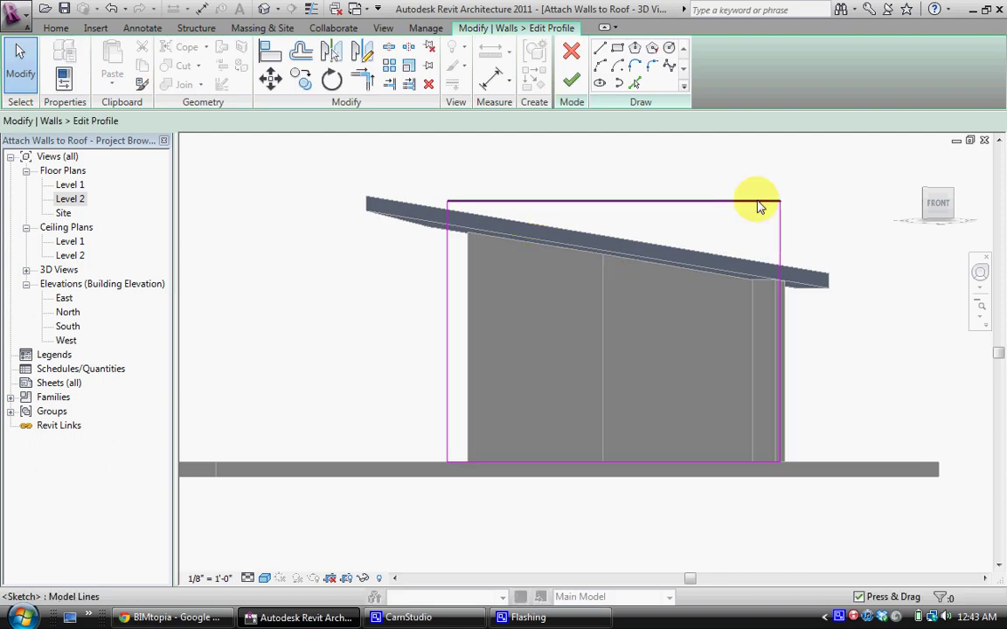
- Slant the profile's tall-side edge by moving its lower corner 4'-0" inward along the base and removing the violated constraints
mouse_move(920, 200)
mouse_down()
mouse_move(911, 209)
mouse_move(956, 207)
mouse_move(923, 236)
mouse_up()
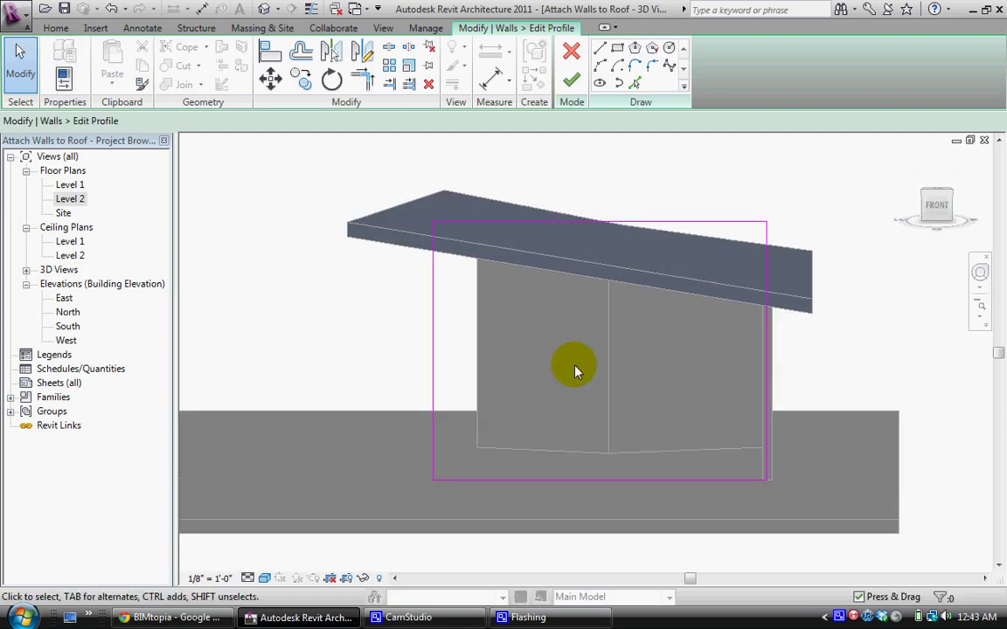
click(438, 480)
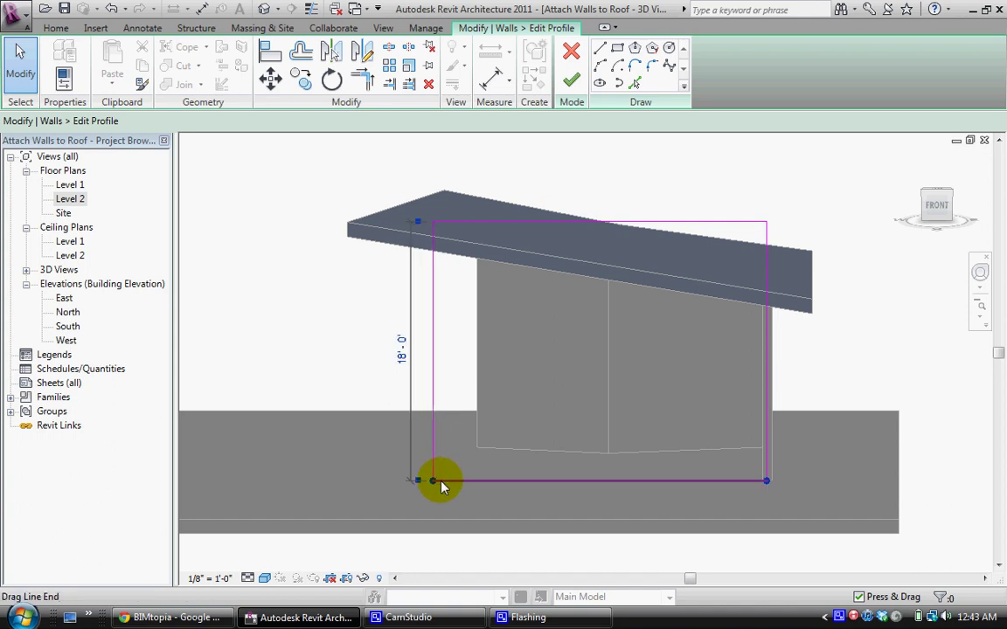
drag(439, 480, 495, 489)
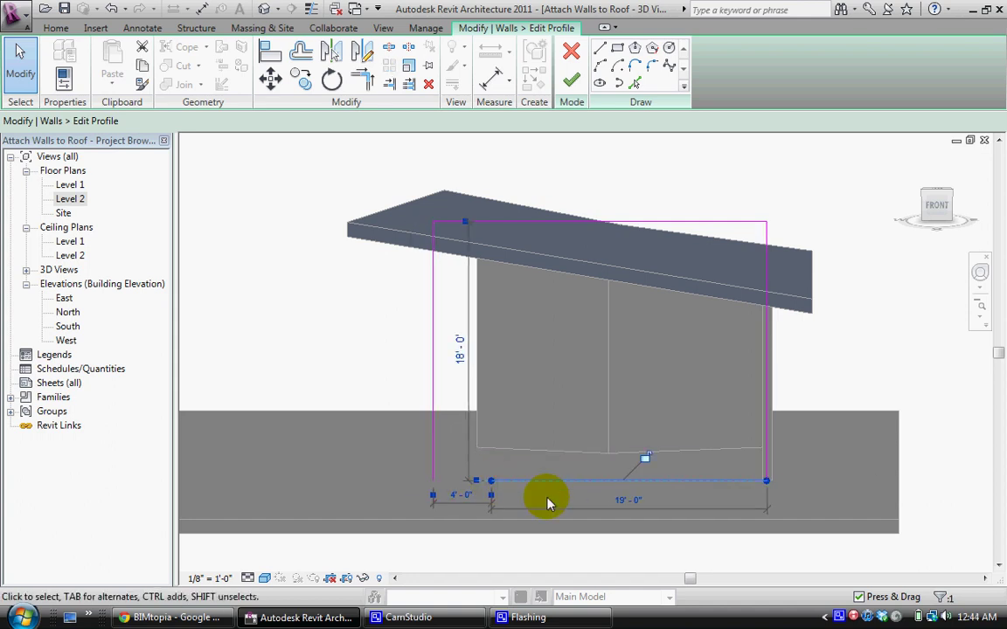
click(435, 450)
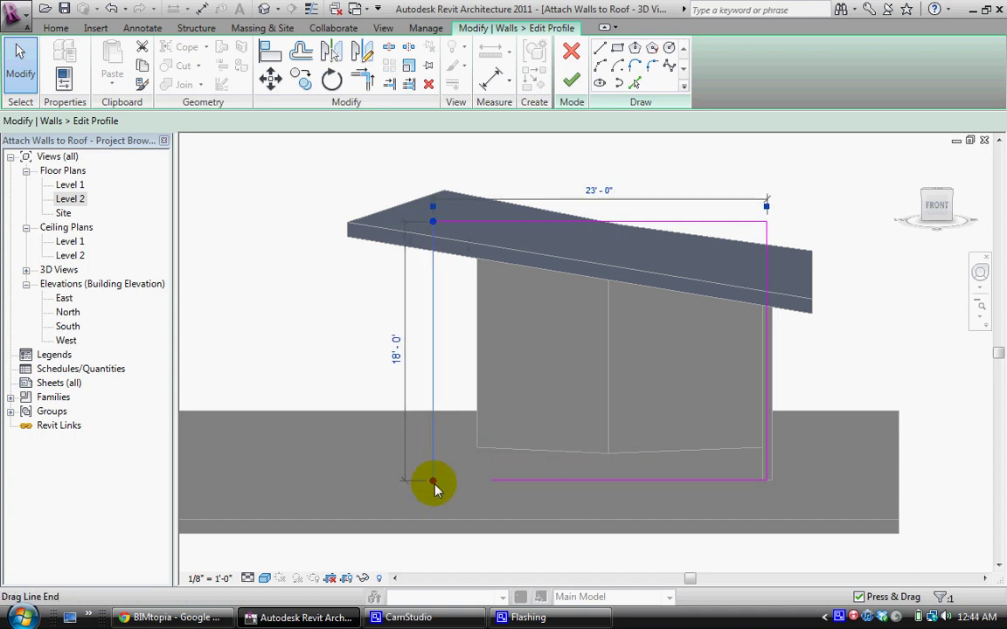
drag(434, 484, 475, 461)
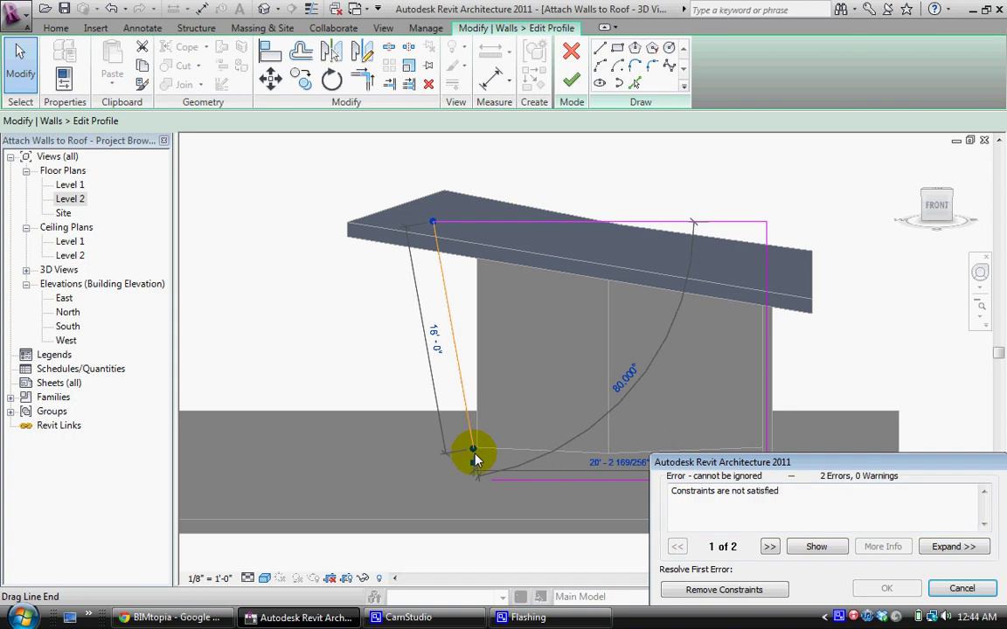
click(738, 591)
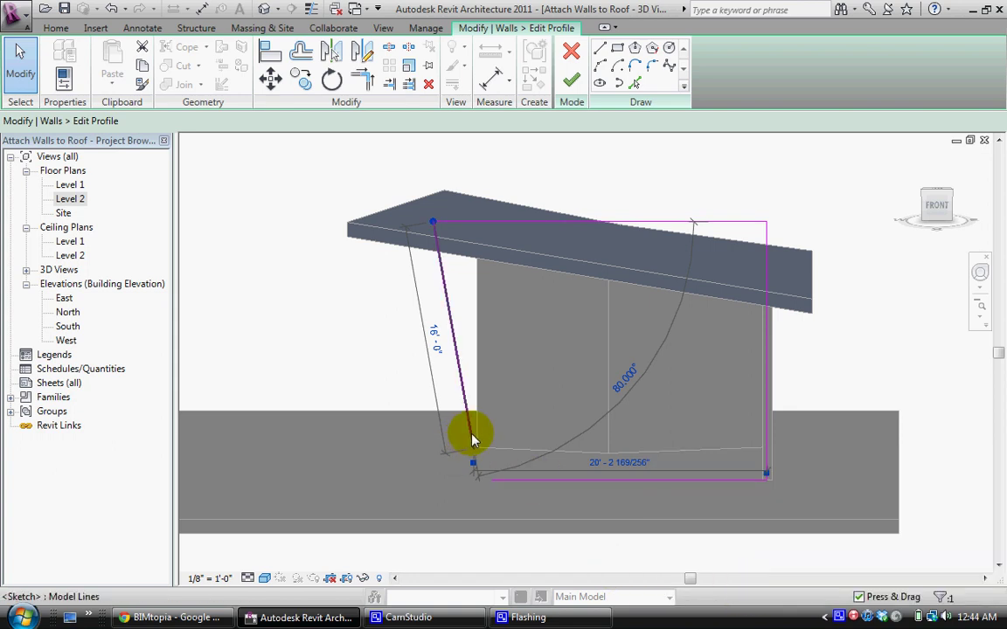
mouse_move(461, 449)
mouse_down()
mouse_move(472, 476)
mouse_move(499, 481)
mouse_move(494, 489)
mouse_up()
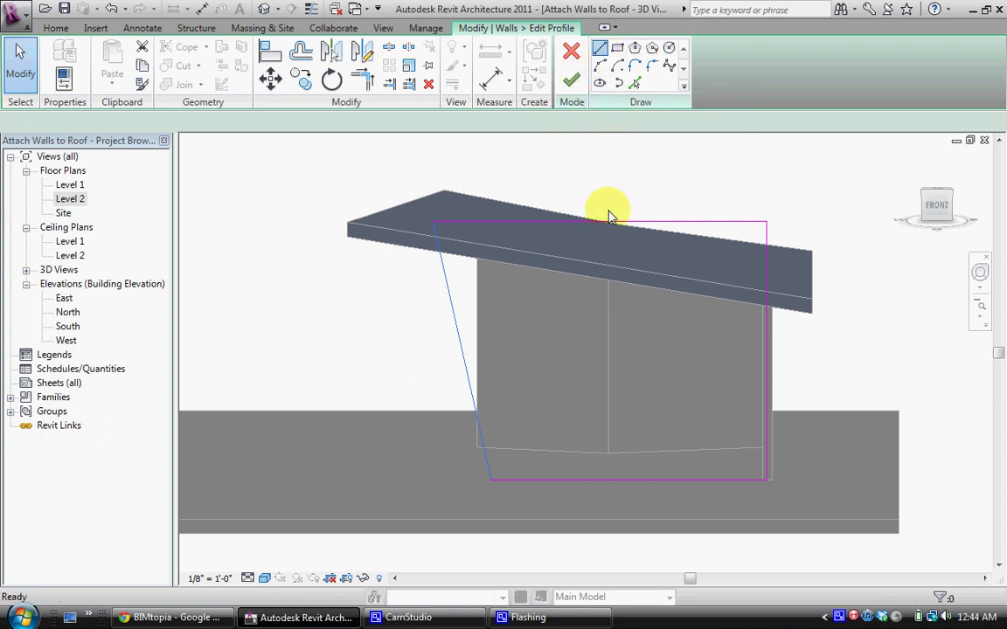
- Draw a V-shaped notch of two chained lines down from the profile's top edge, the first about 10'-0" long at 64°
key(l)
key(i)
click(574, 223)
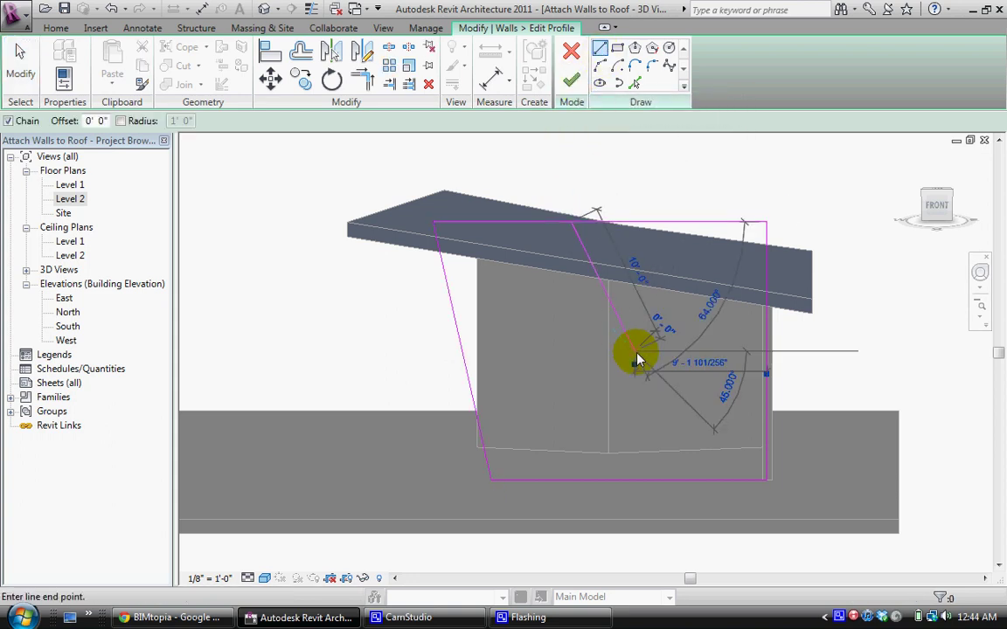
click(637, 352)
click(701, 222)
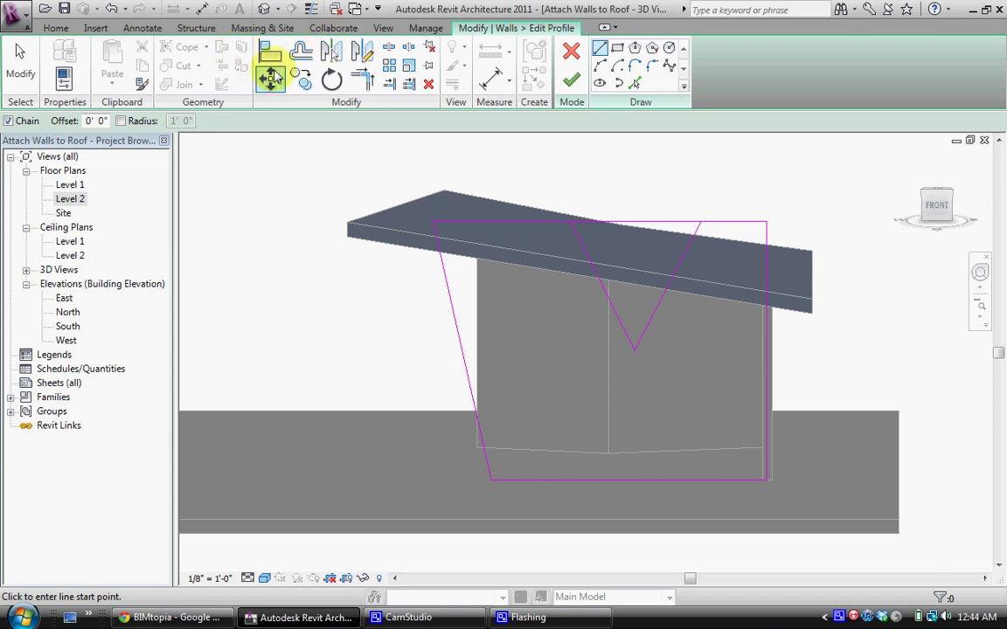
- Split the profile's top edge above the notch, trim both parts to the V lines, and finish the profile
click(390, 50)
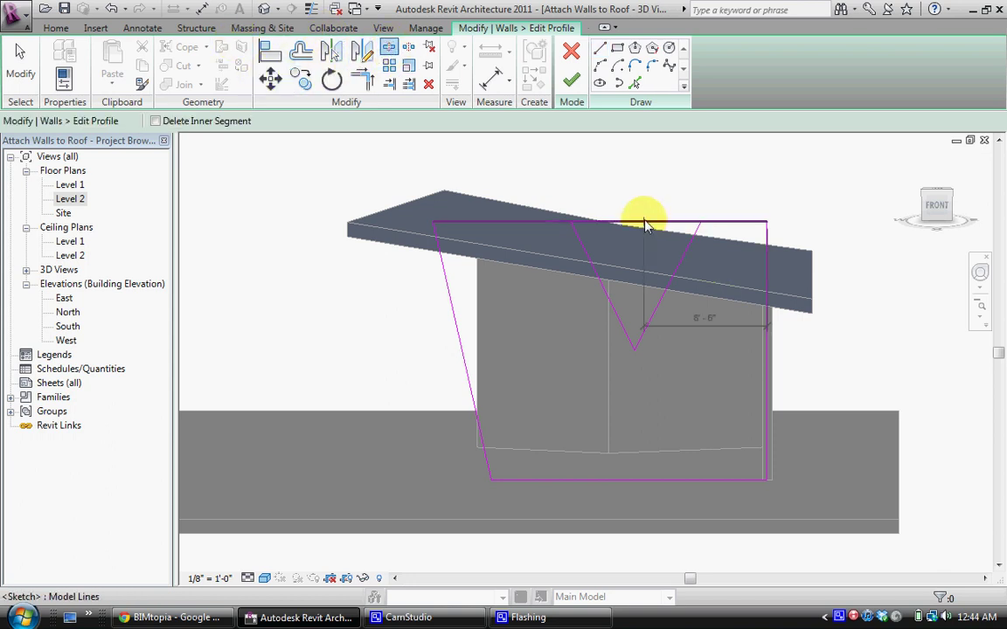
click(390, 84)
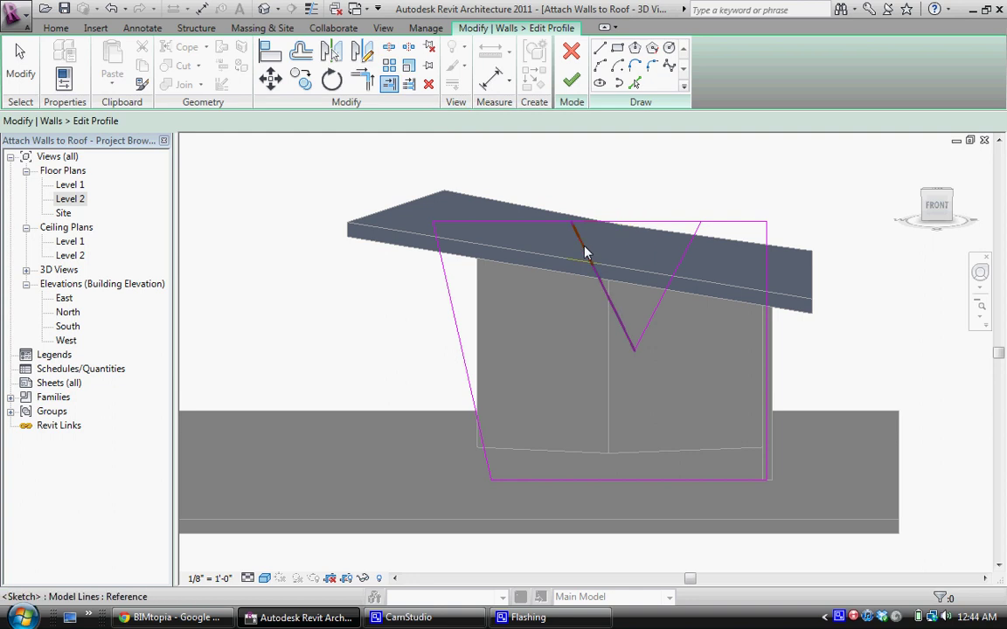
click(550, 224)
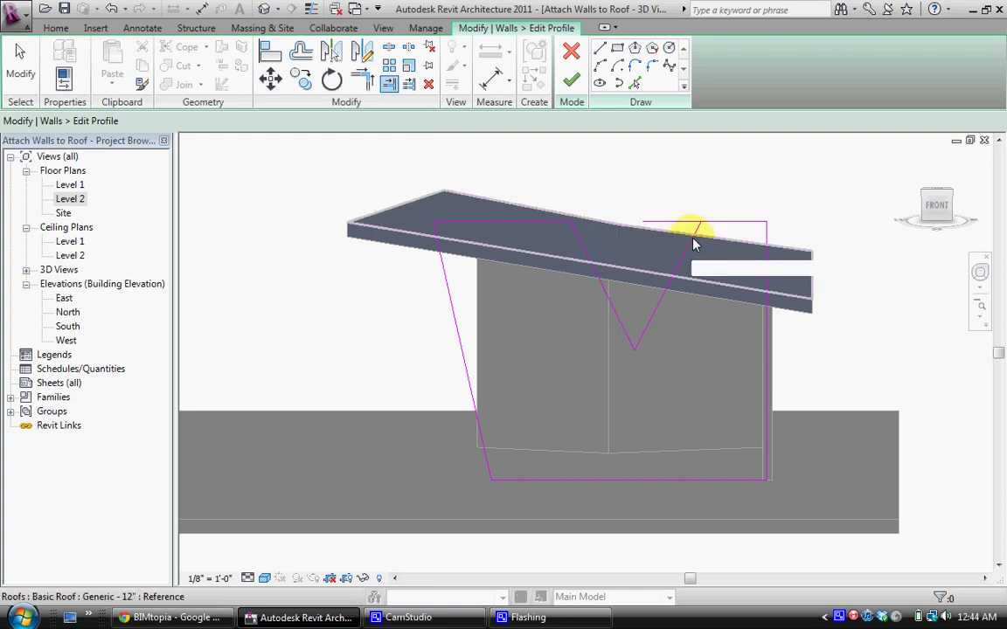
click(717, 226)
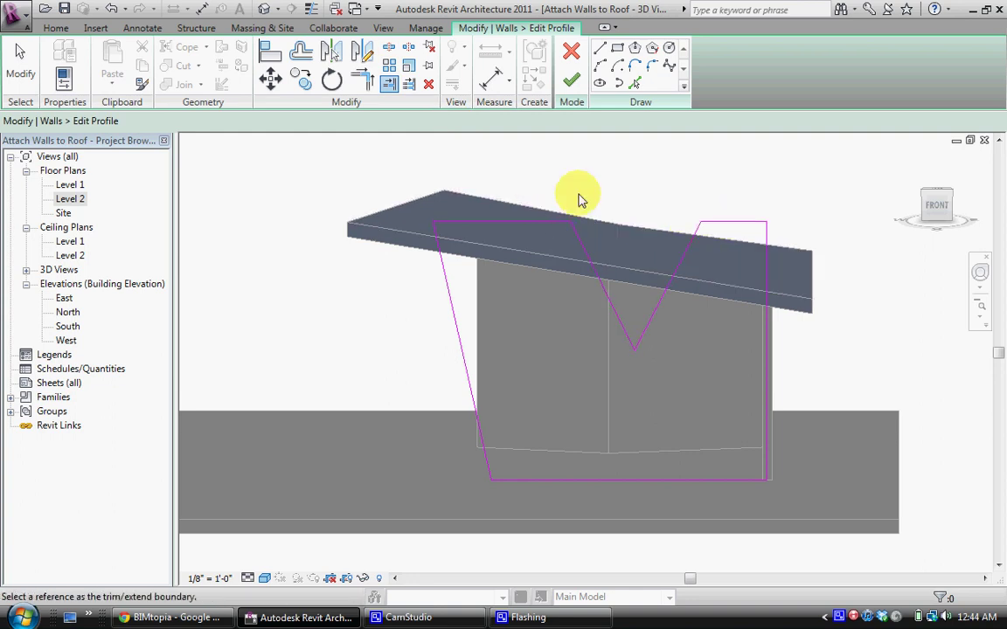
click(570, 81)
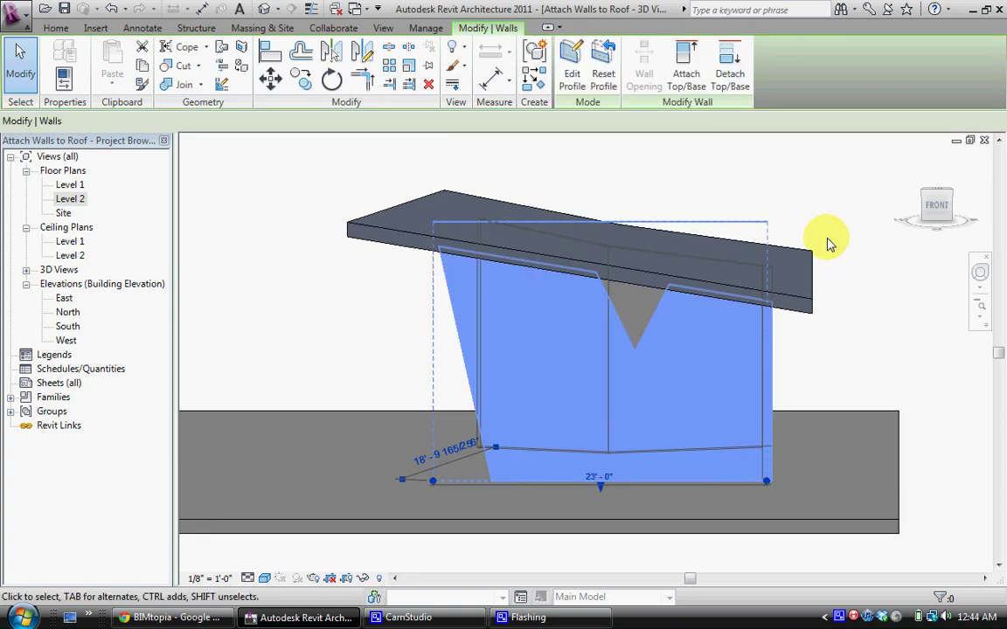
click(673, 188)
- Examine the slanted and notched front wall under the roof from the front, below and left side
mouse_move(931, 202)
mouse_down()
mouse_move(978, 185)
mouse_move(199, 171)
mouse_move(748, 274)
mouse_up()
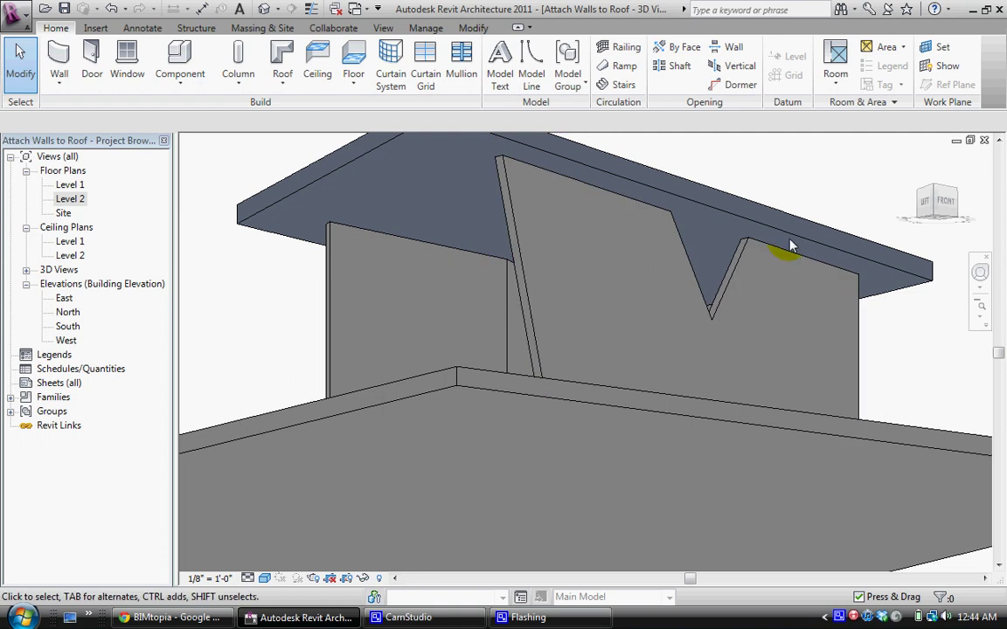
mouse_move(929, 192)
mouse_down()
mouse_move(922, 214)
mouse_move(241, 253)
mouse_move(385, 270)
mouse_move(299, 292)
mouse_move(193, 286)
mouse_move(872, 294)
mouse_up()
scroll(780, 228, down, 2)
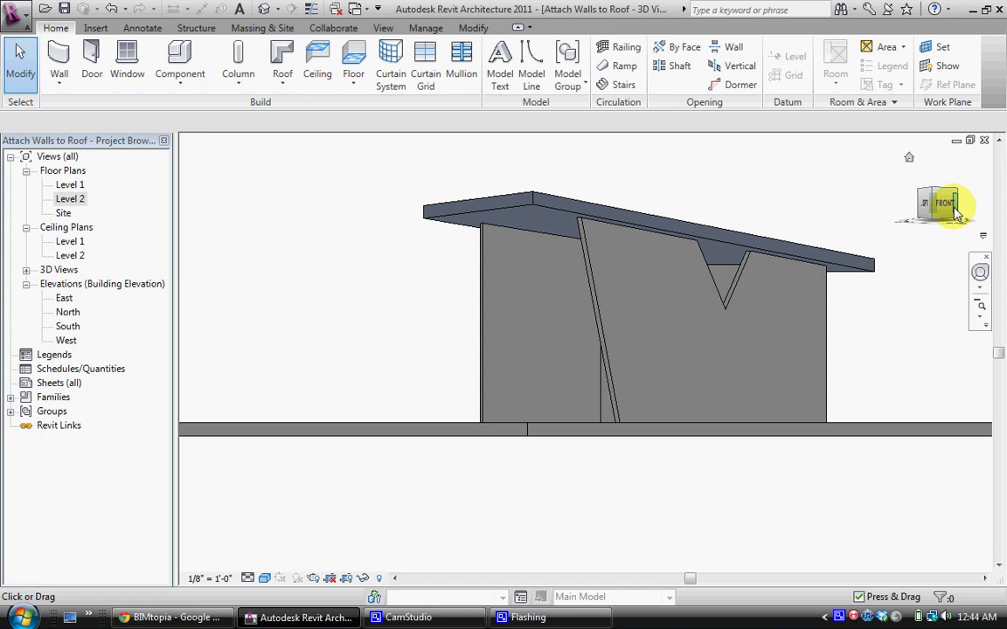
mouse_move(957, 213)
mouse_down()
mouse_move(881, 216)
mouse_move(904, 231)
mouse_move(214, 232)
mouse_move(830, 228)
mouse_up()
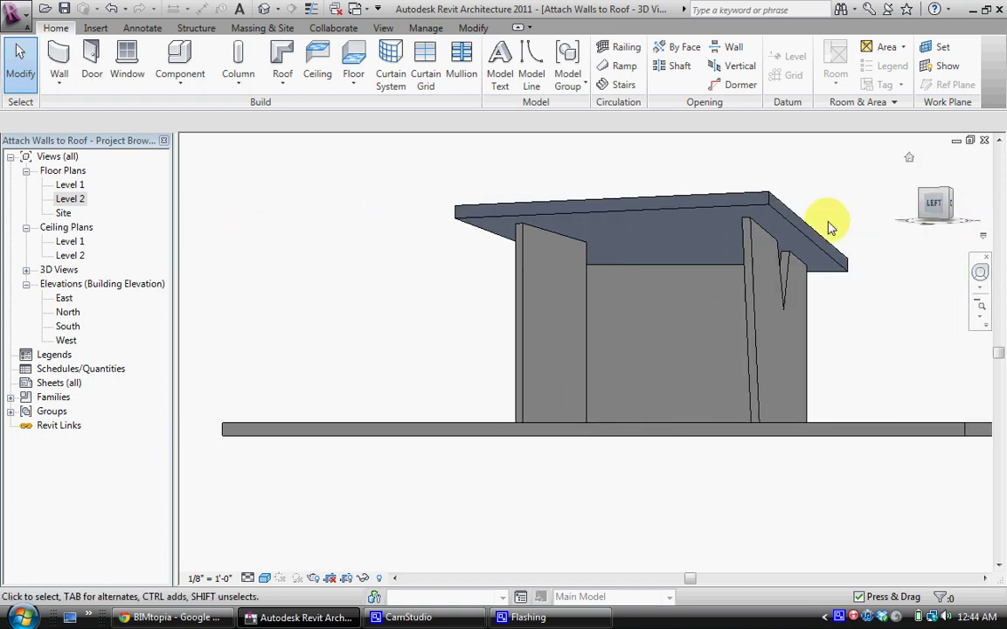
middle_drag(603, 256, 472, 292)
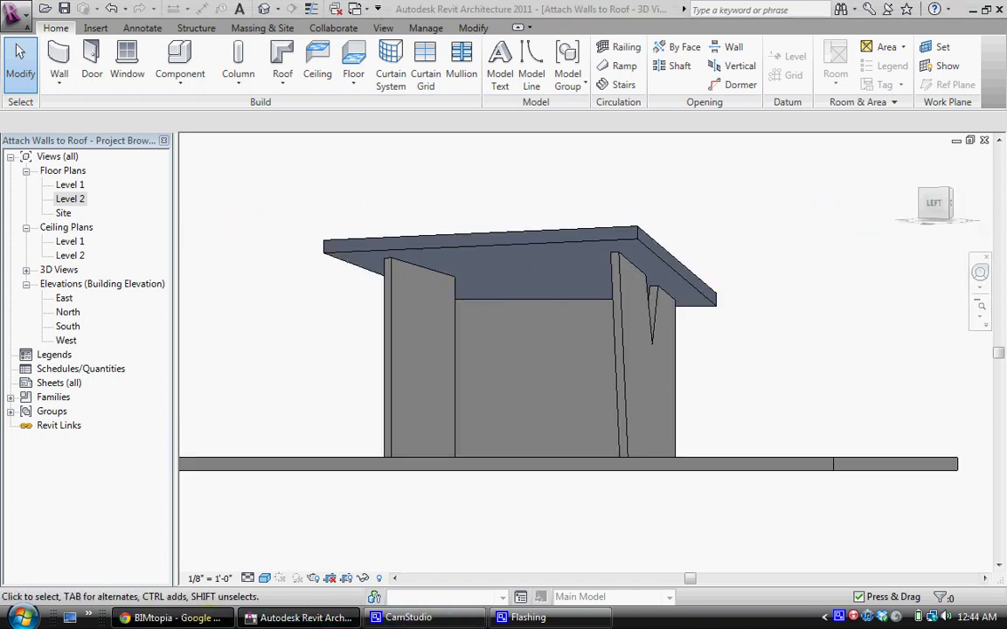
- Switch to Chrome and browse the stanfordPBL YouTube channel and the BIMtopia site for related Revit tutorials
click(170, 617)
click(100, 10)
scroll(997, 197, up, 5)
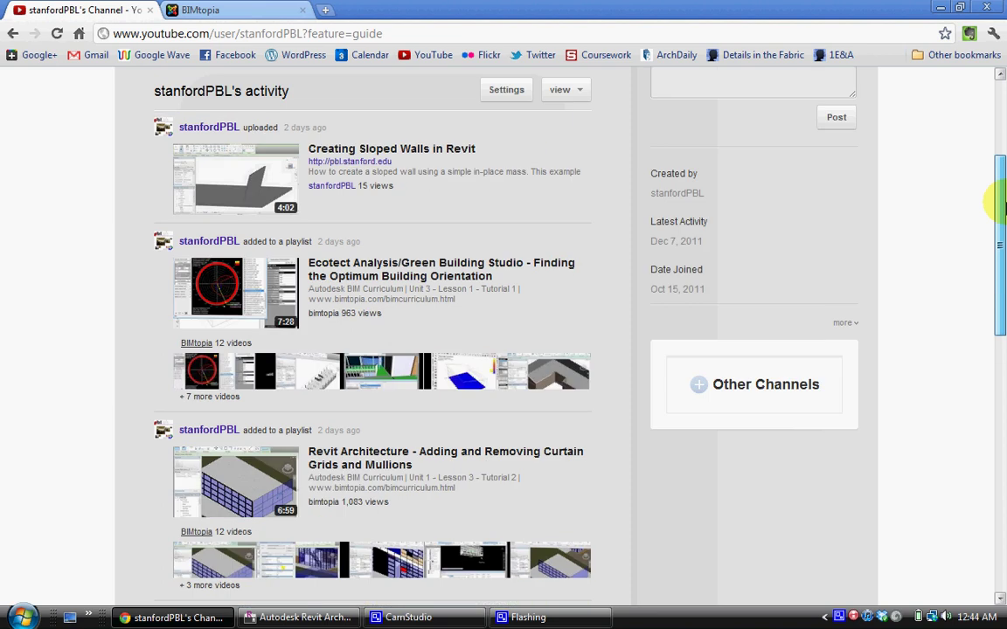
drag(996, 196, 996, 342)
scroll(341, 247, up, 3)
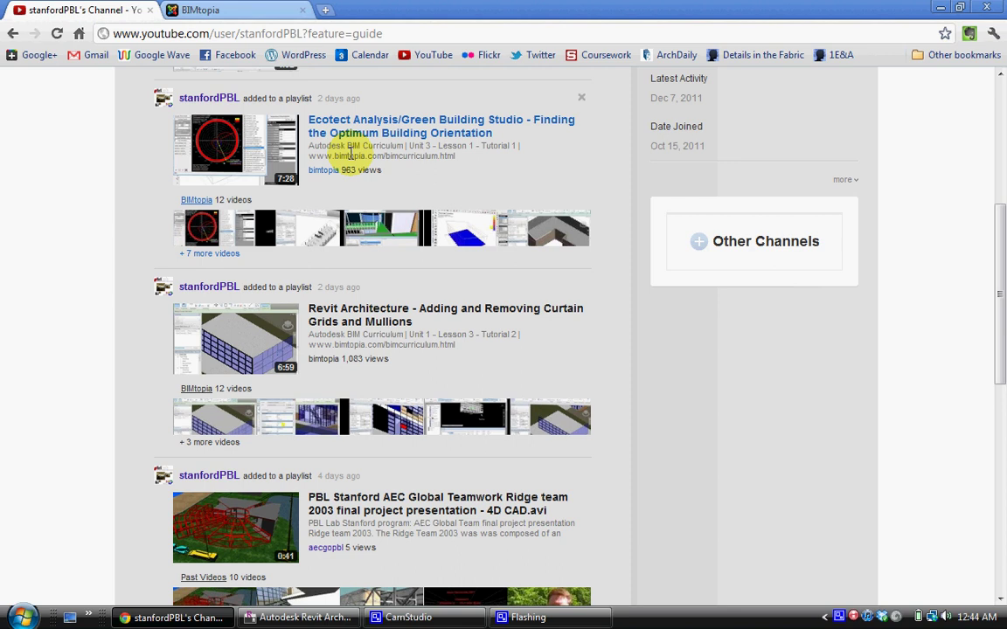
scroll(350, 153, up, 1)
click(200, 10)
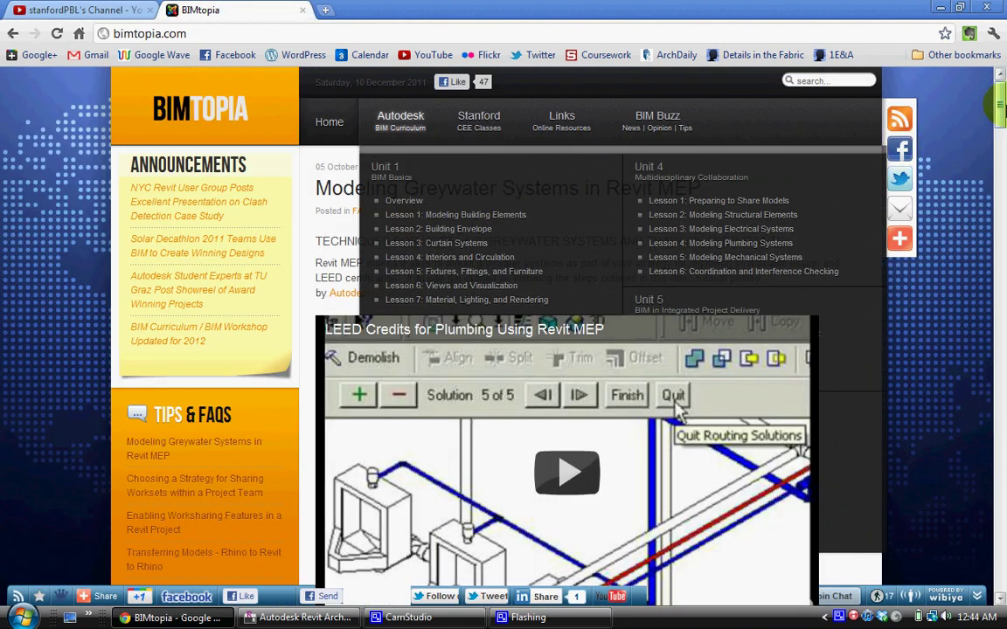
drag(1003, 109, 1003, 336)
- Switch back to Revit and view the finished walls and roof in the 3D view
click(297, 617)
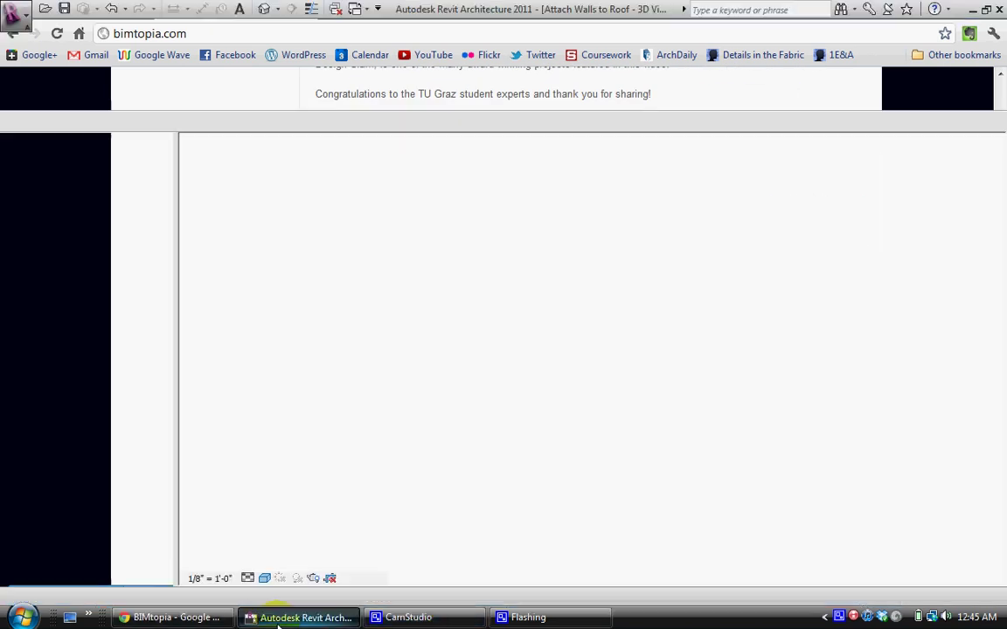
middle_drag(645, 461, 620, 428)
scroll(592, 471, down, 2)
scroll(556, 497, up, 2)
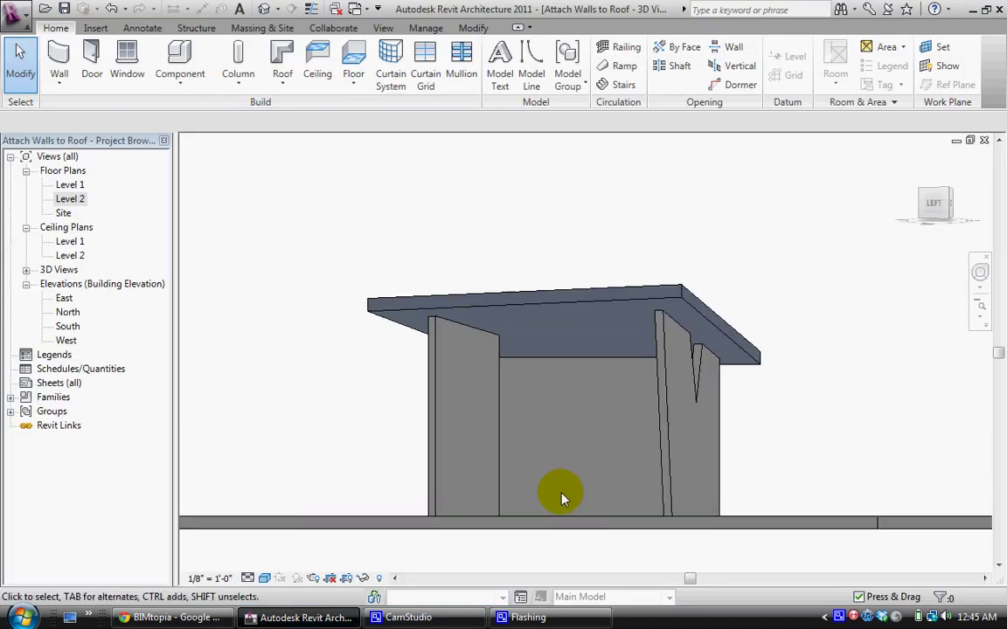